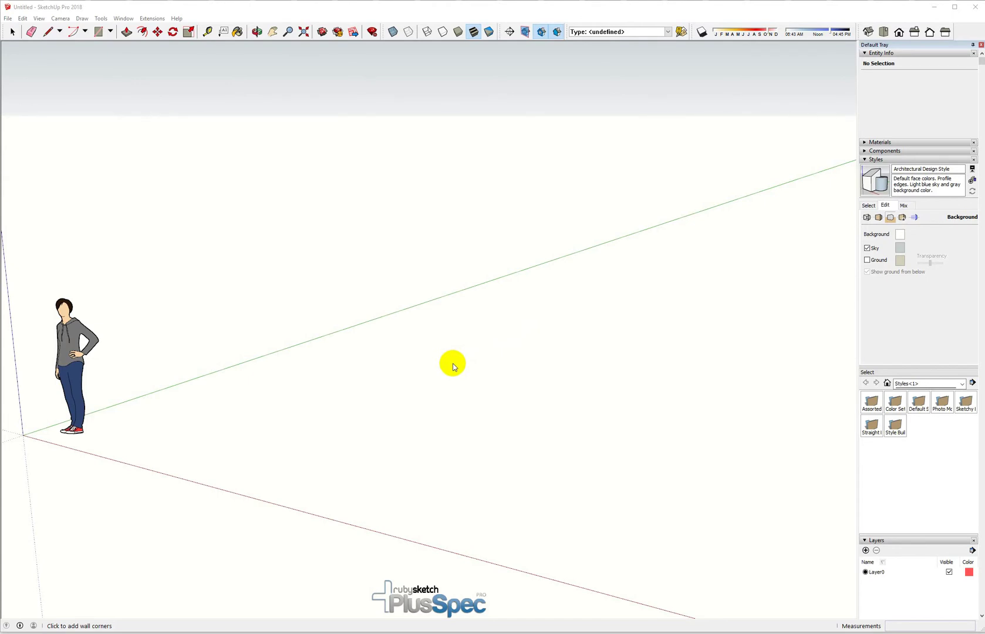
- Place the first corner of a 240mm-wide cavity wall with the PlusSpec Wall Tool
click(447, 361)
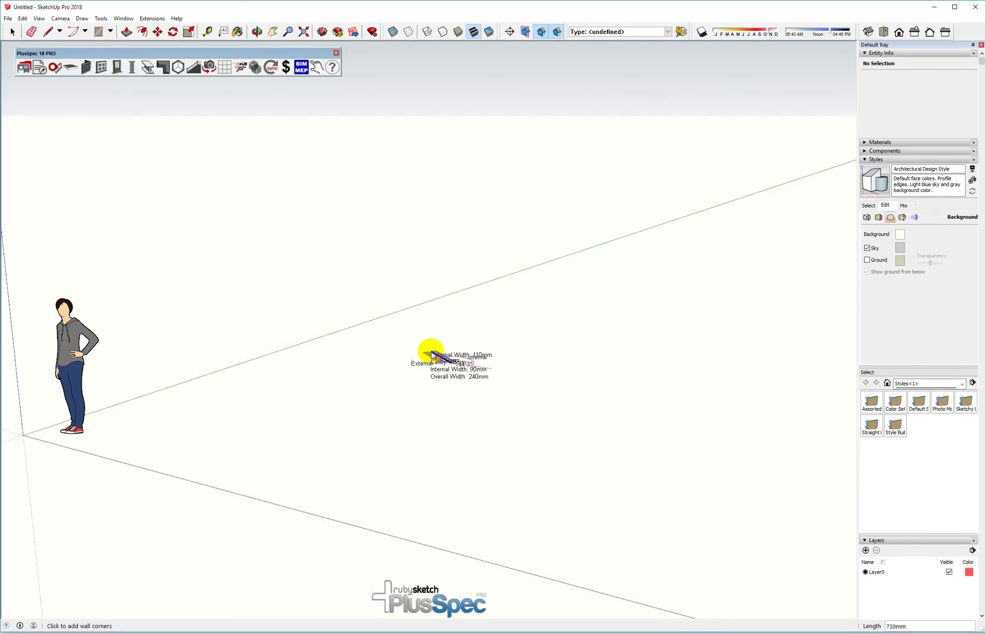
- Set the wall construction type to Wainscot (Split) with a 900mm split height
click(480, 343)
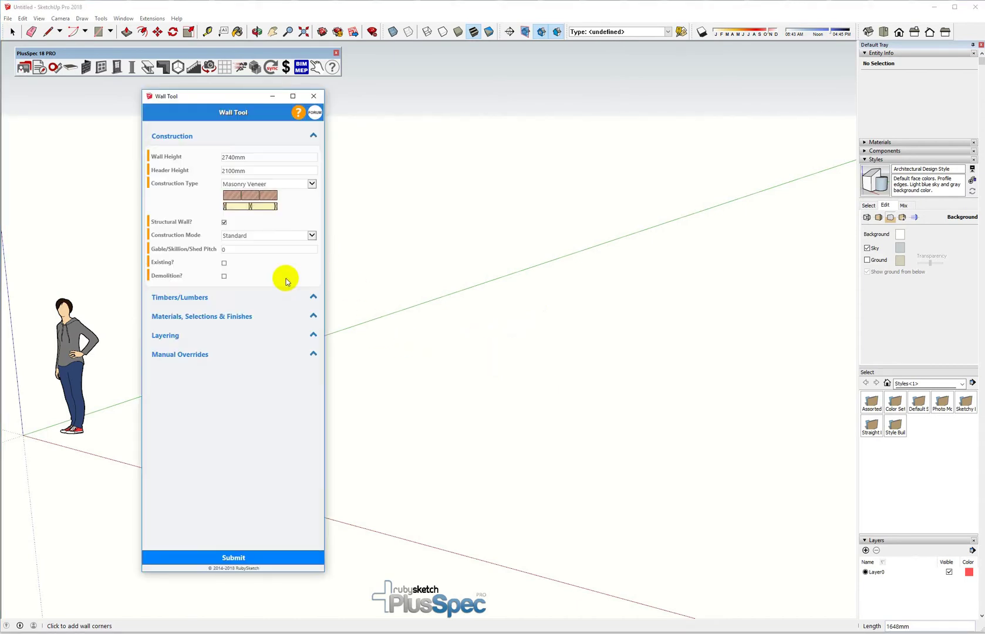
click(299, 185)
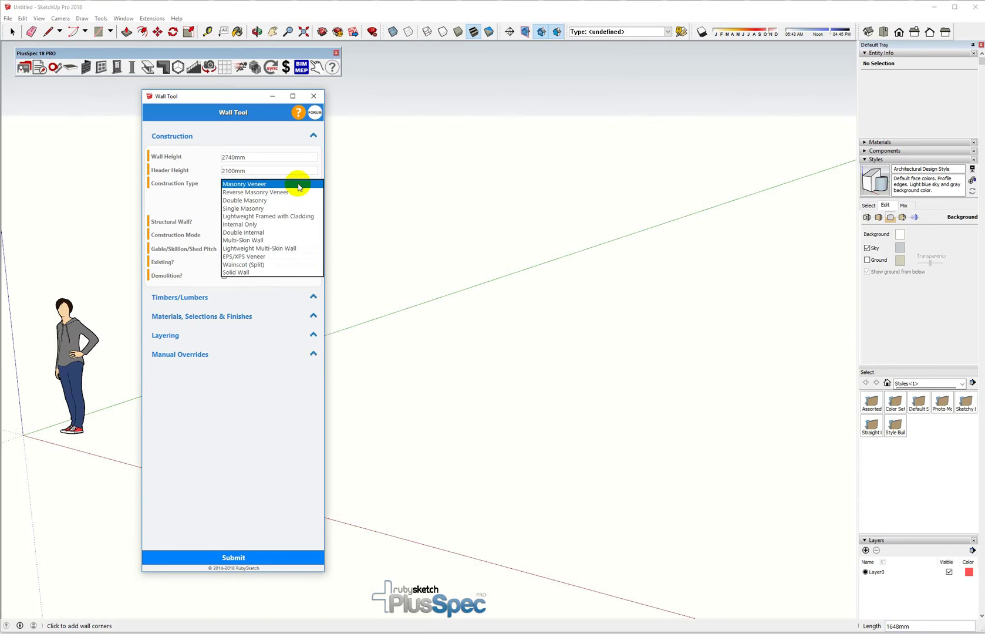
key(Escape)
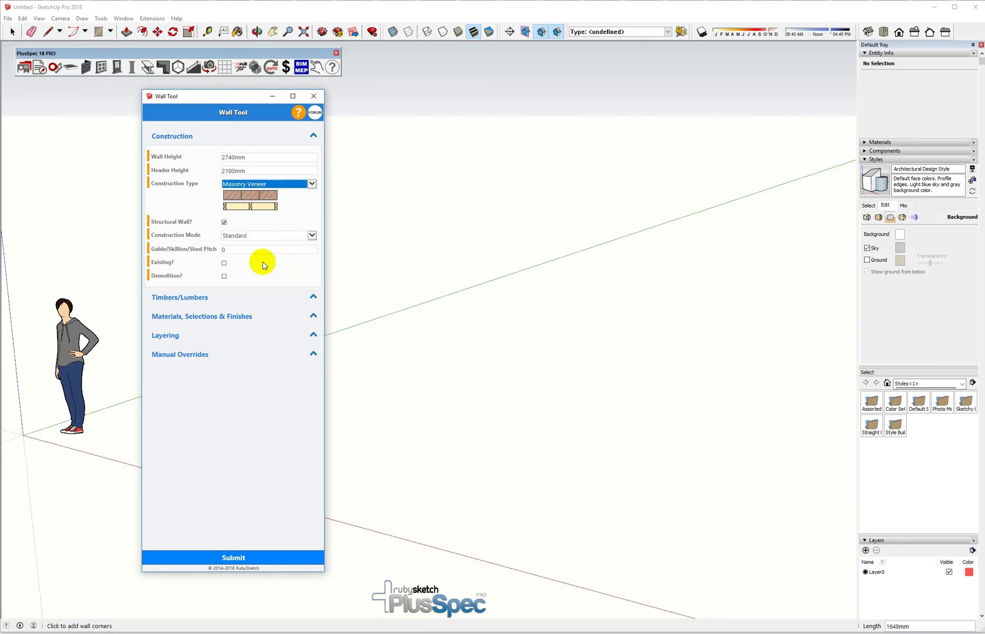
key(Down)
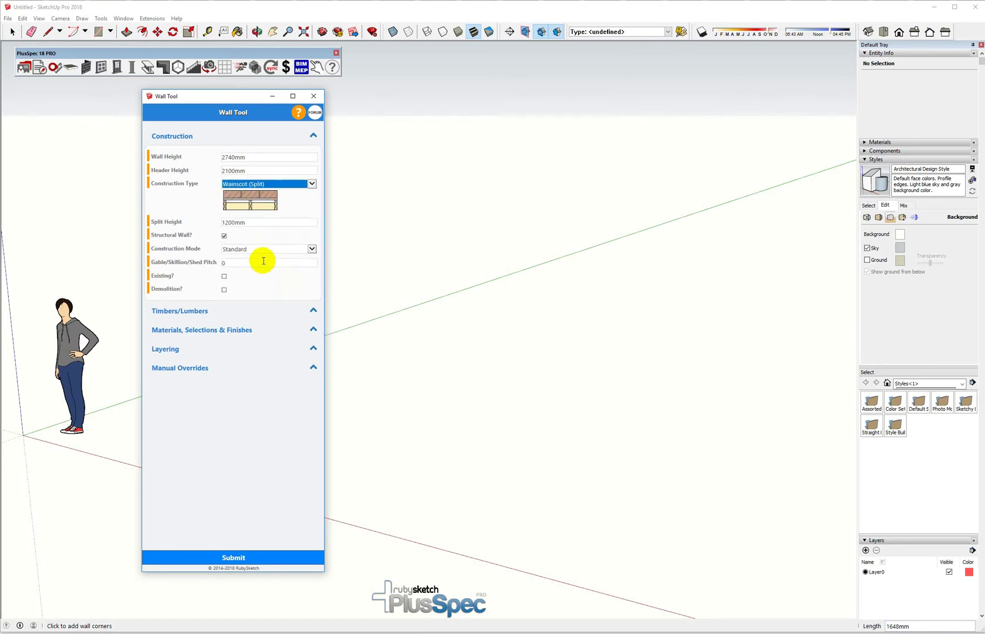
click(241, 223)
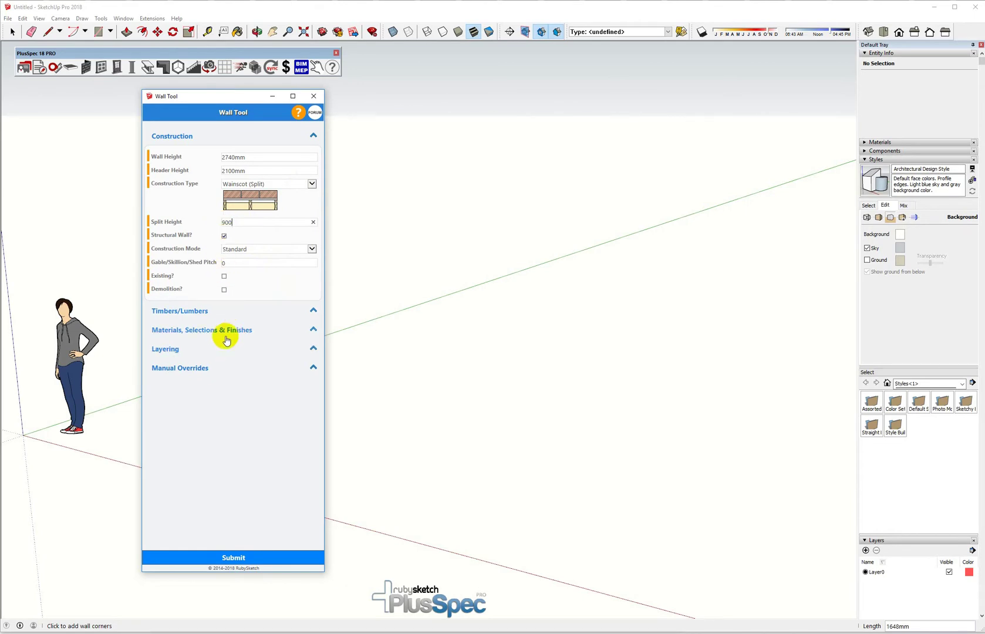
- Apply the wall settings and draw a three-segment wainscot wall run, orbiting to inspect it
click(233, 557)
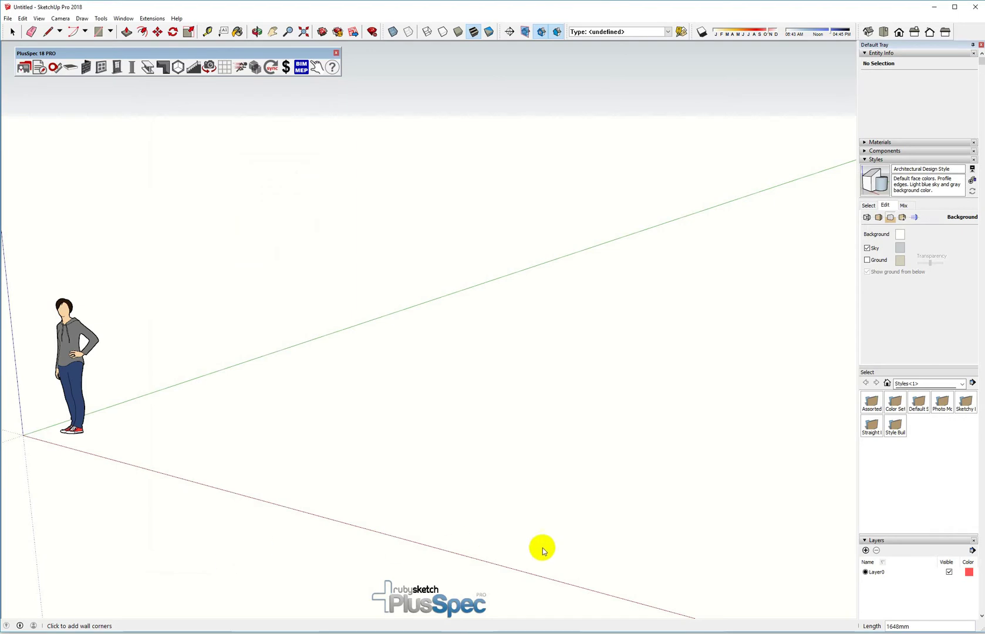
click(632, 565)
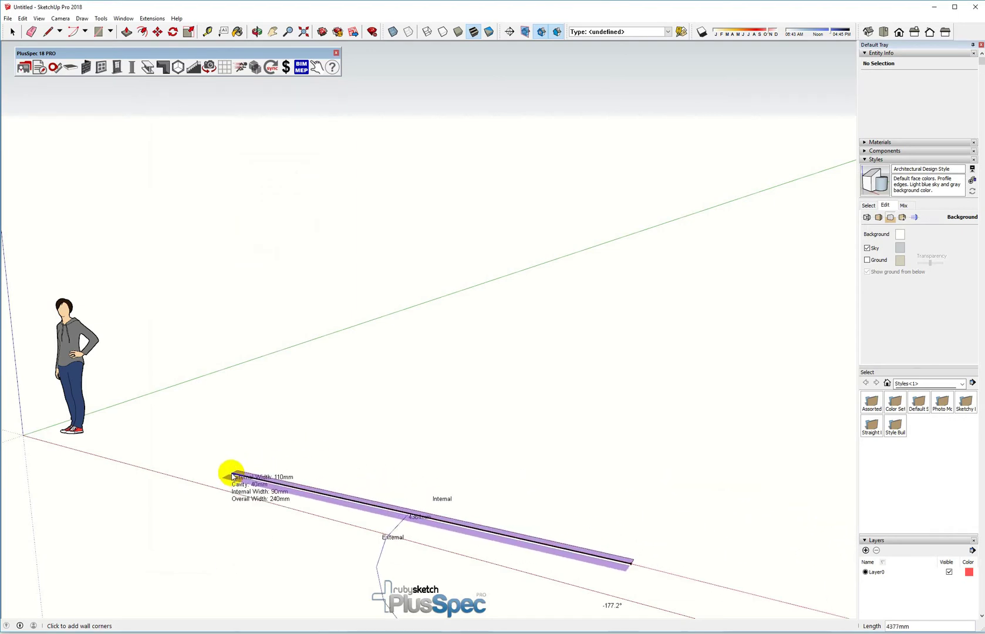
click(229, 466)
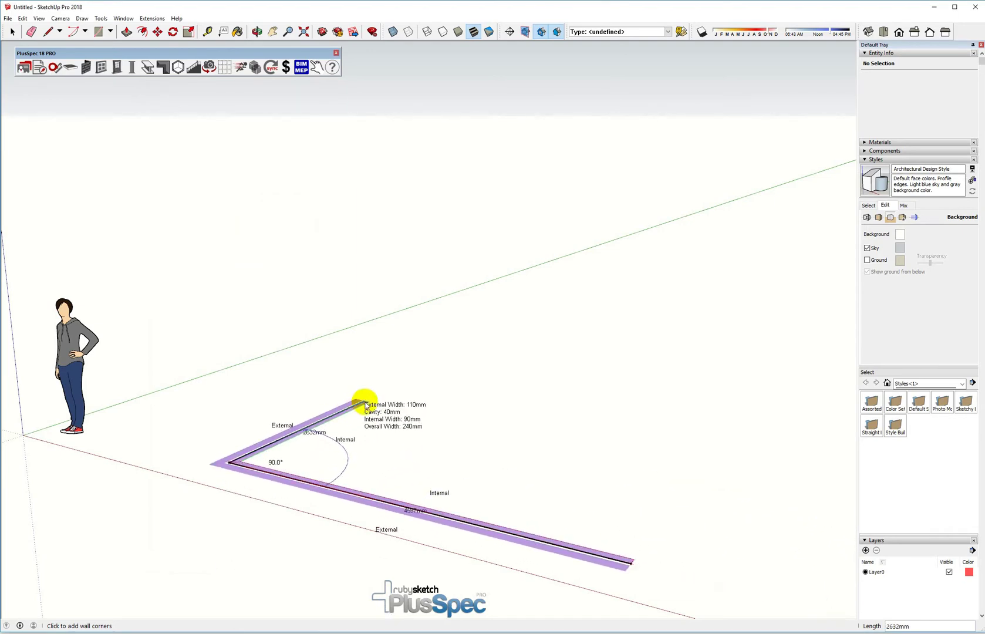
click(395, 389)
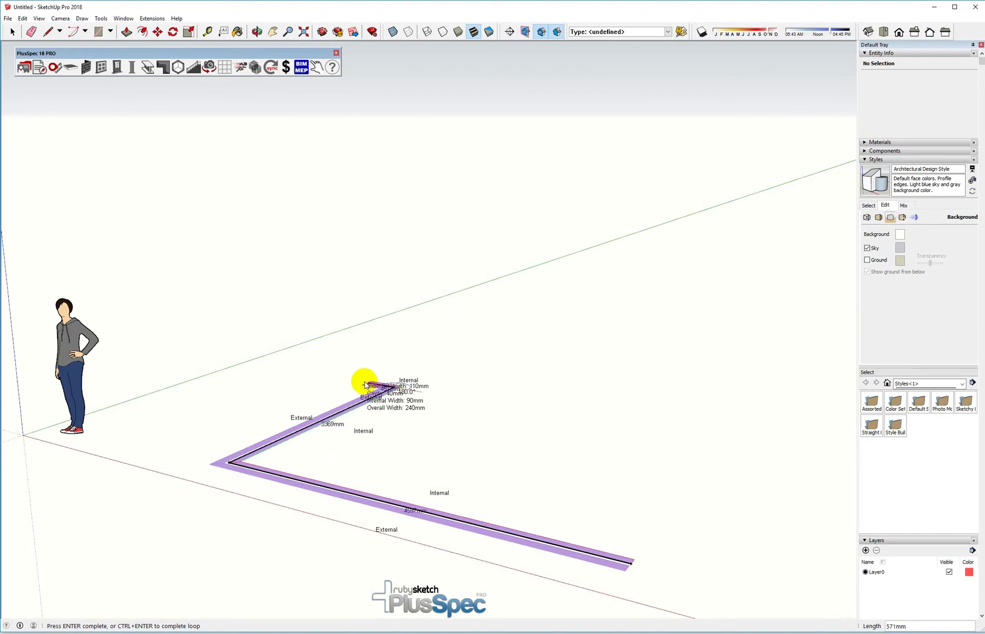
double_click(270, 370)
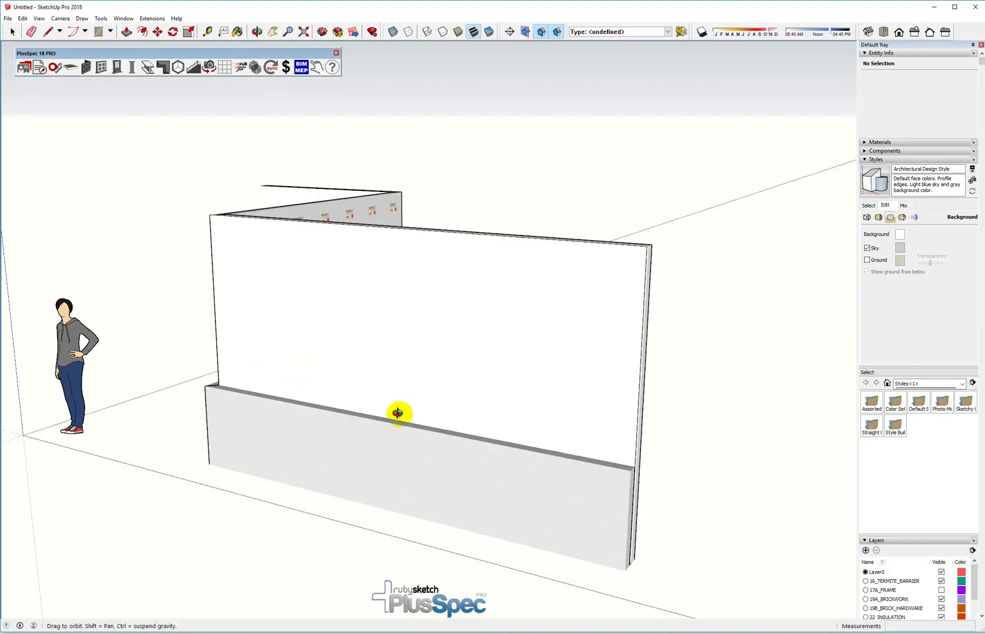
middle_drag(396, 411, 277, 359)
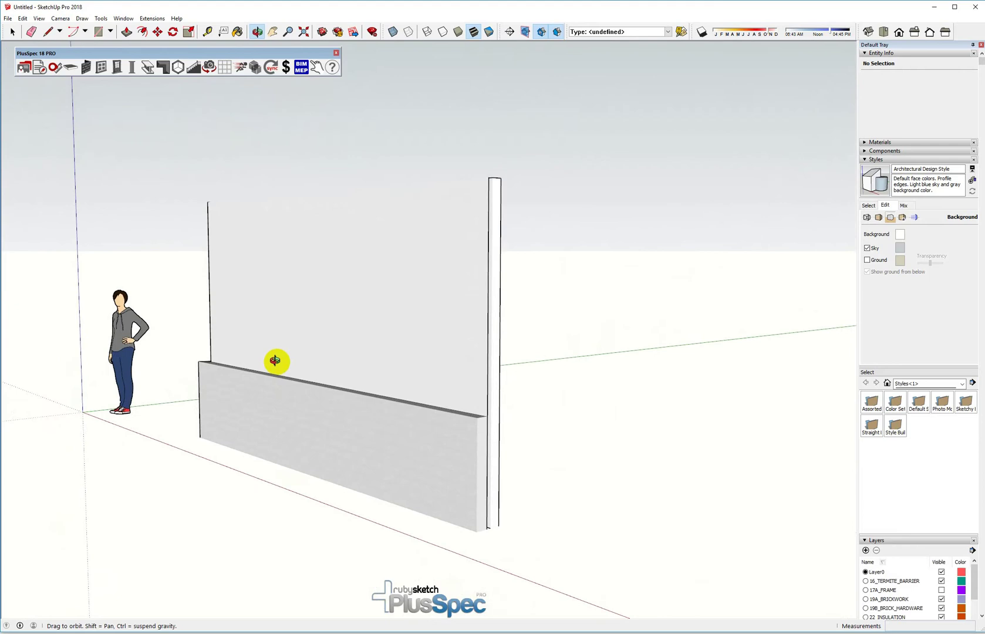
middle_drag(391, 399, 591, 402)
key(space)
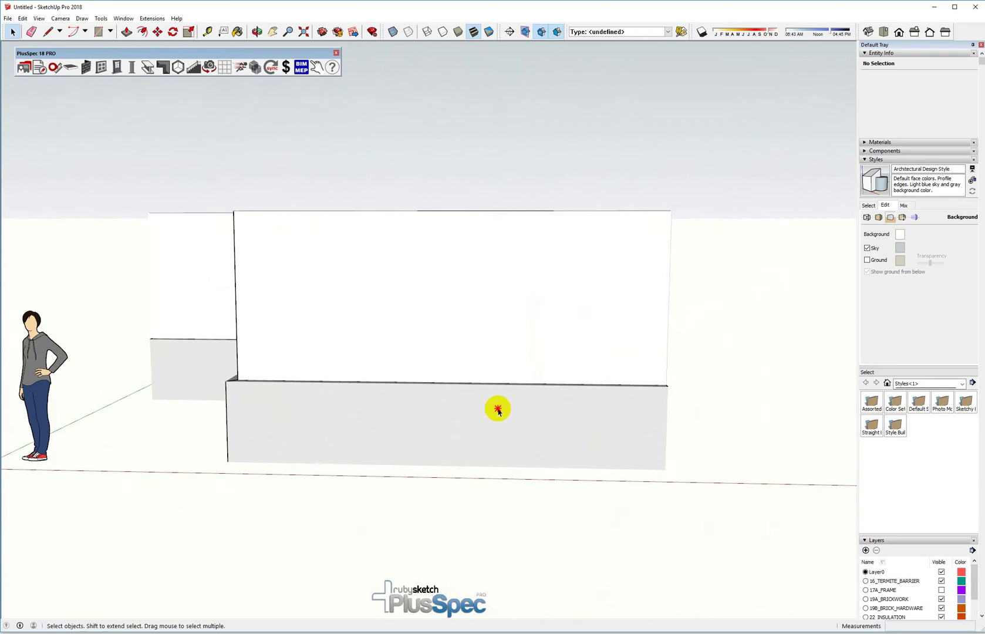
- Add a sliding aluminium window with a sill to the upper part of the front wall
click(497, 407)
right_click(497, 407)
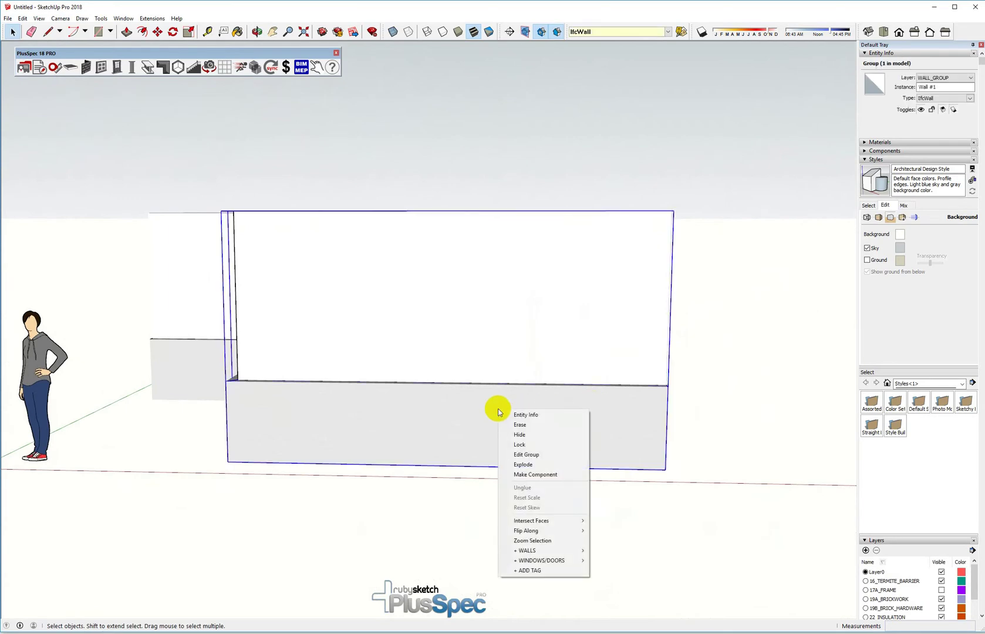
click(540, 562)
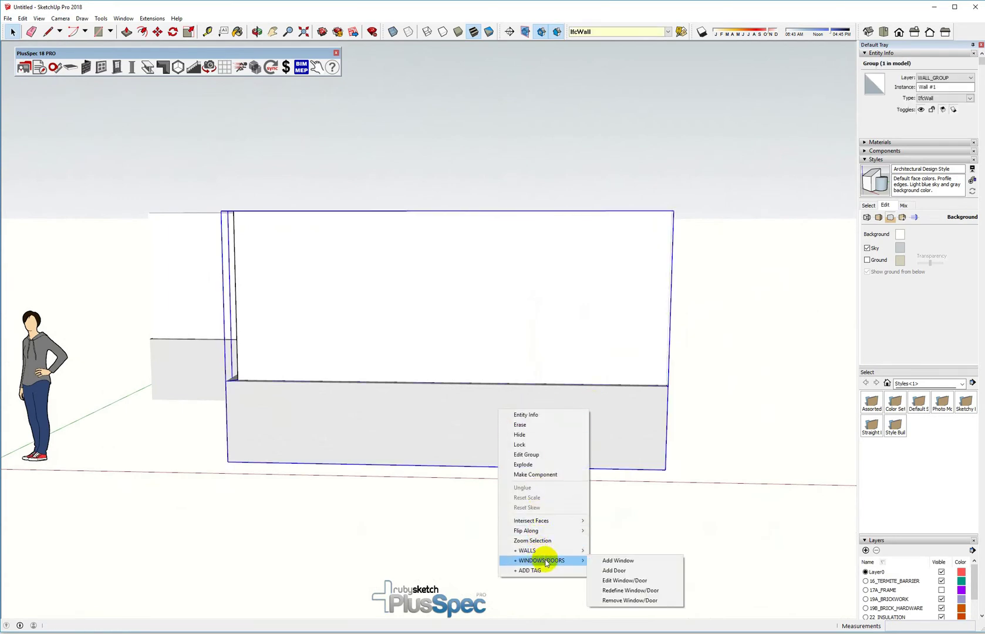
click(621, 561)
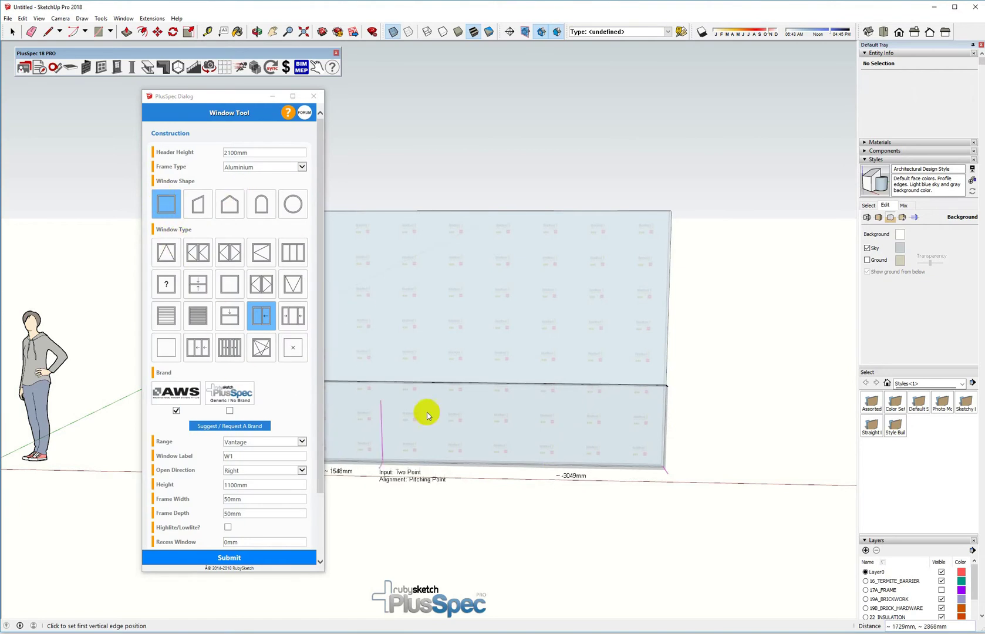
click(606, 468)
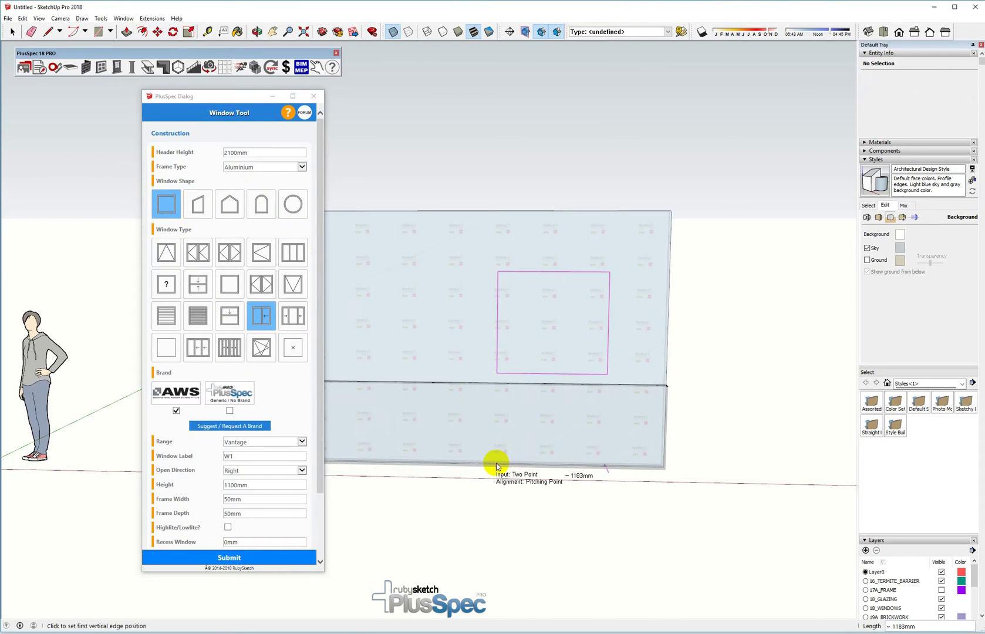
click(496, 467)
scroll(502, 441, down, 4)
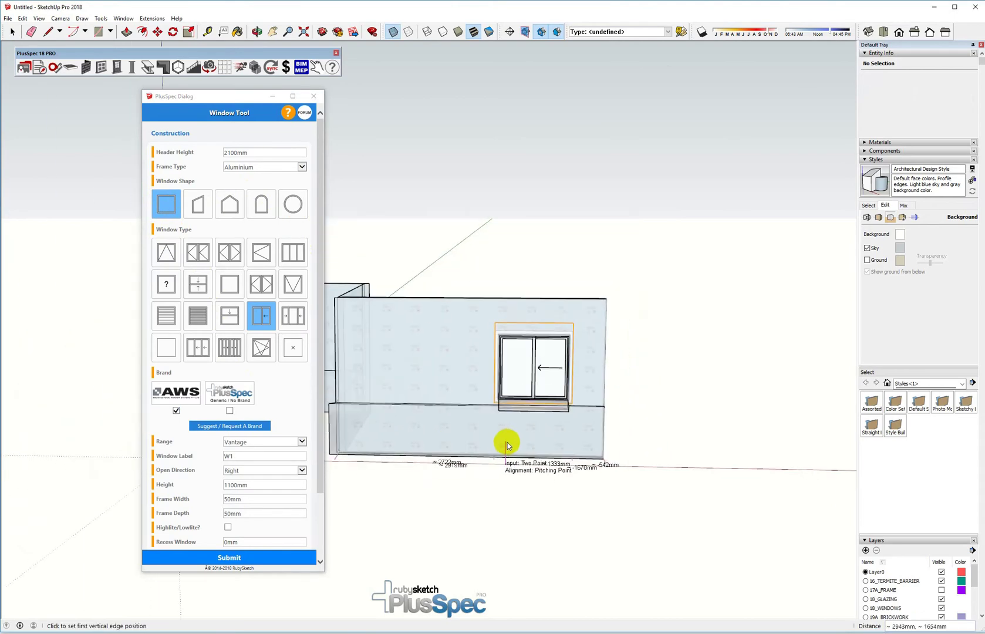
middle_drag(651, 425, 411, 467)
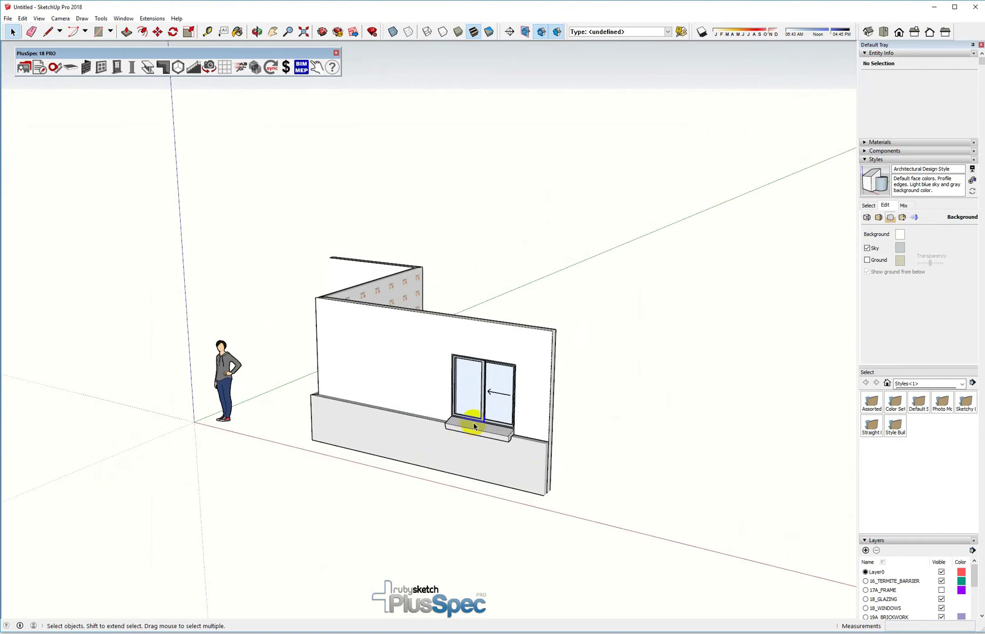
key(w)
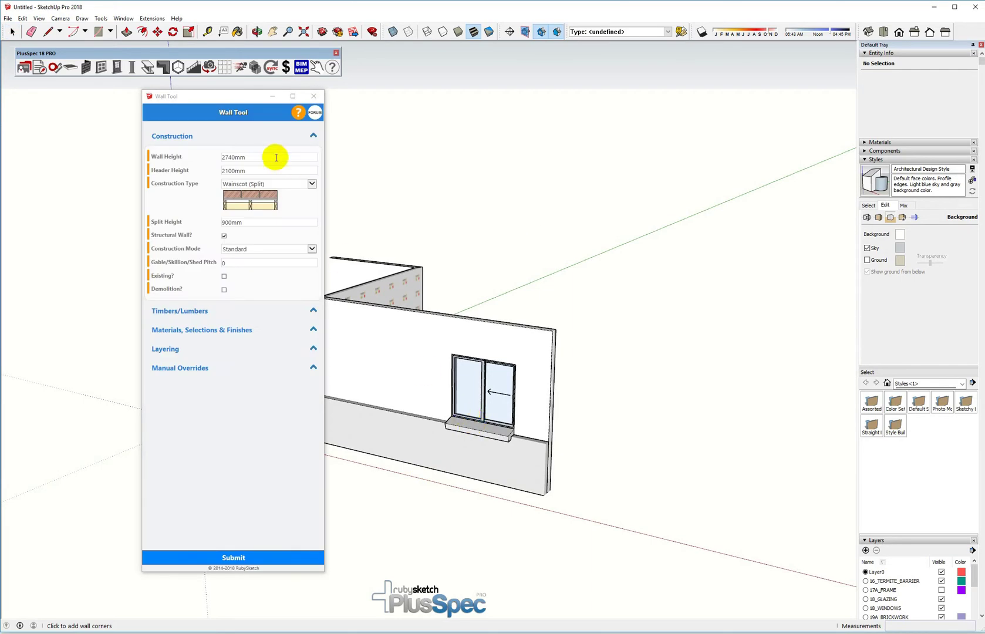
- Draw an Internal Only wall branching back from the windowed wall, then close the wall settings
click(311, 185)
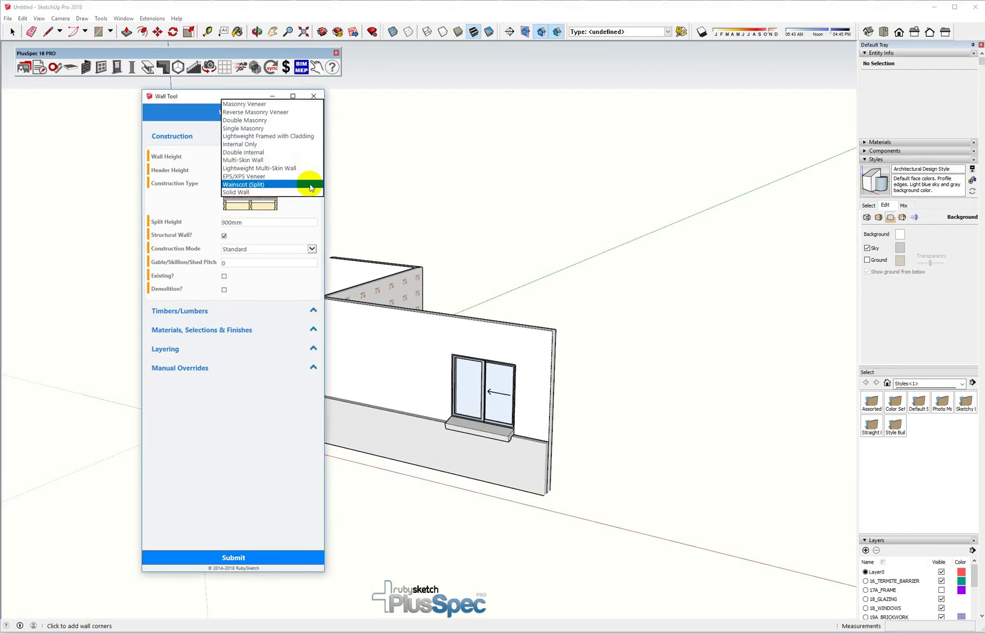
click(252, 144)
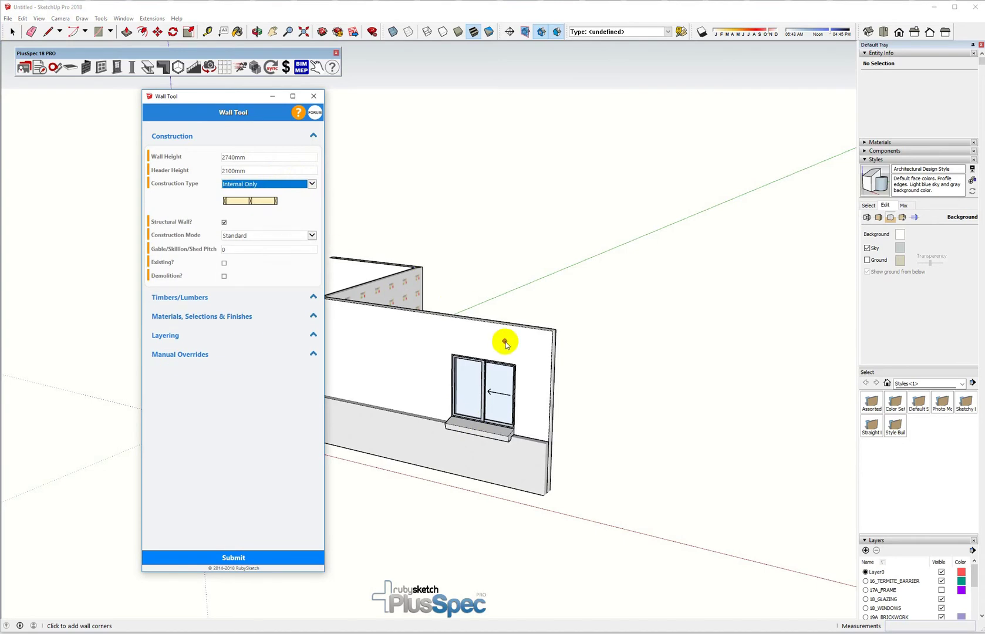
middle_drag(509, 353, 420, 412)
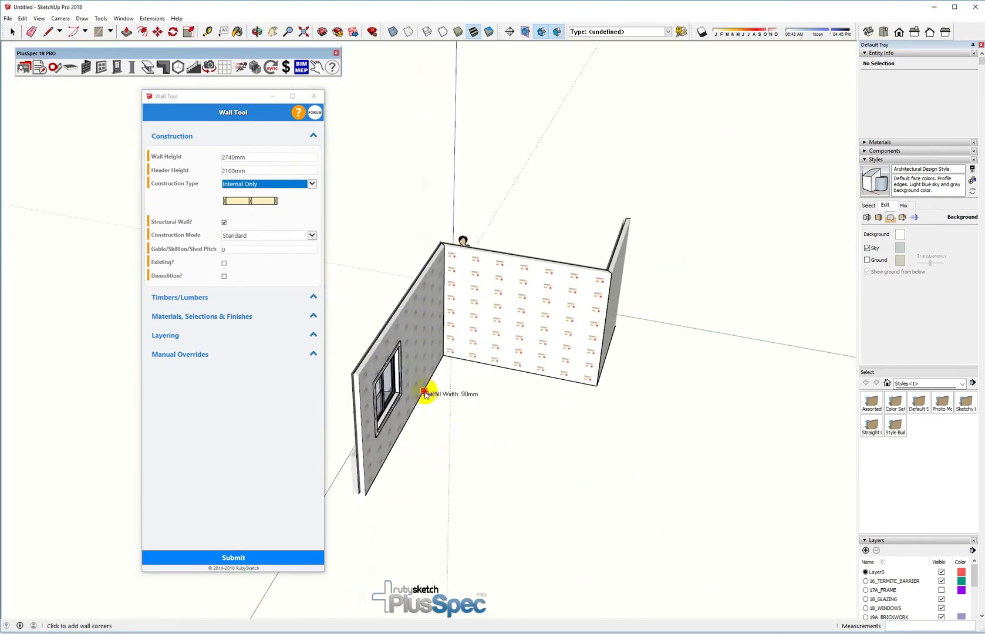
click(424, 393)
click(545, 417)
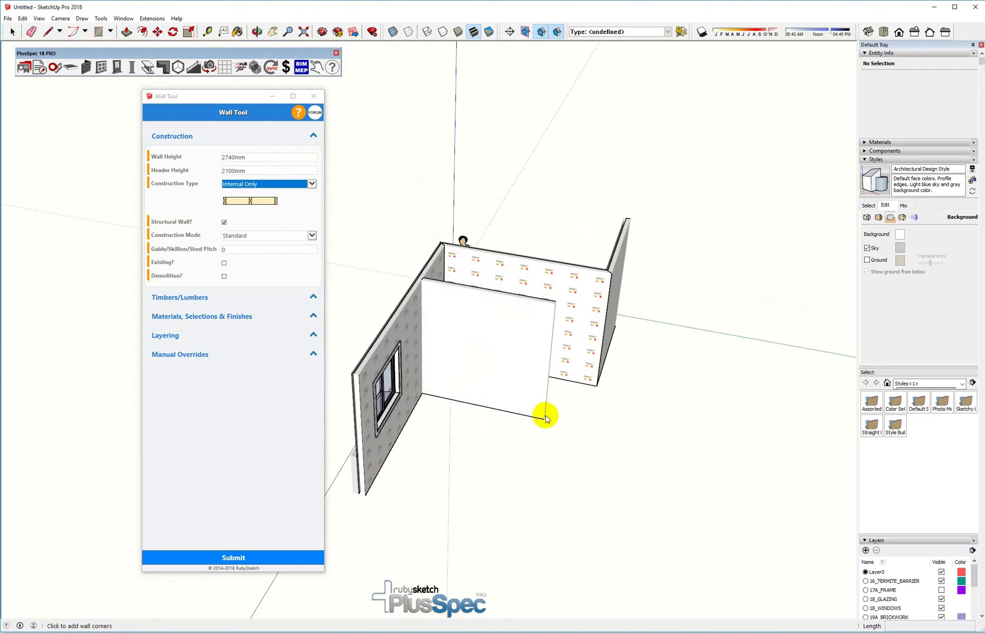
click(313, 96)
middle_drag(397, 277, 799, 257)
scroll(419, 267, up, 3)
middle_drag(418, 266, 548, 234)
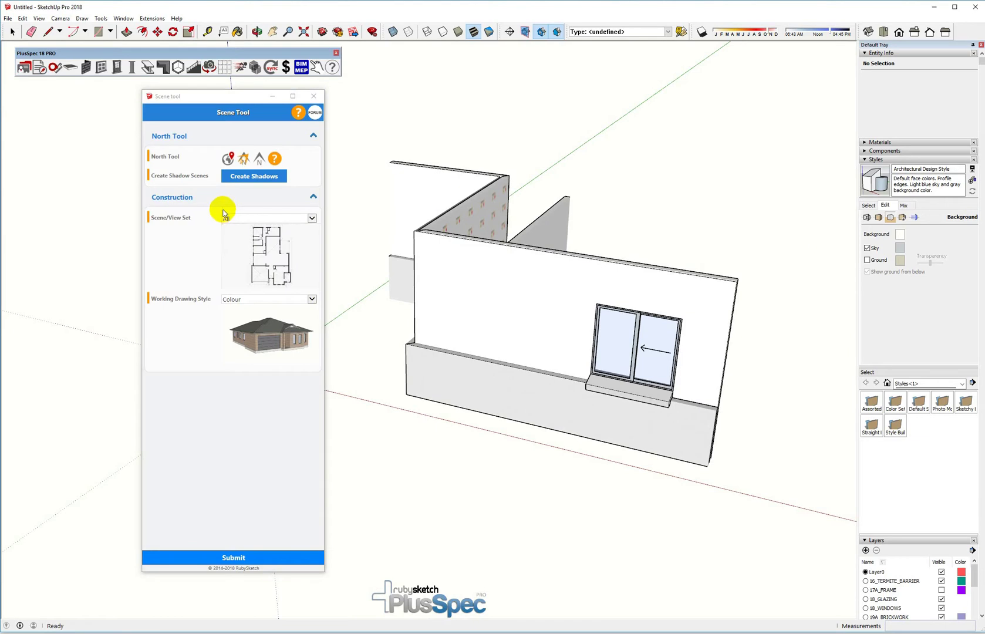
- Apply the 'All' scene set (Site Plan, Floor Plans, Elevations, Sections, Structure) and close the dialog
click(250, 558)
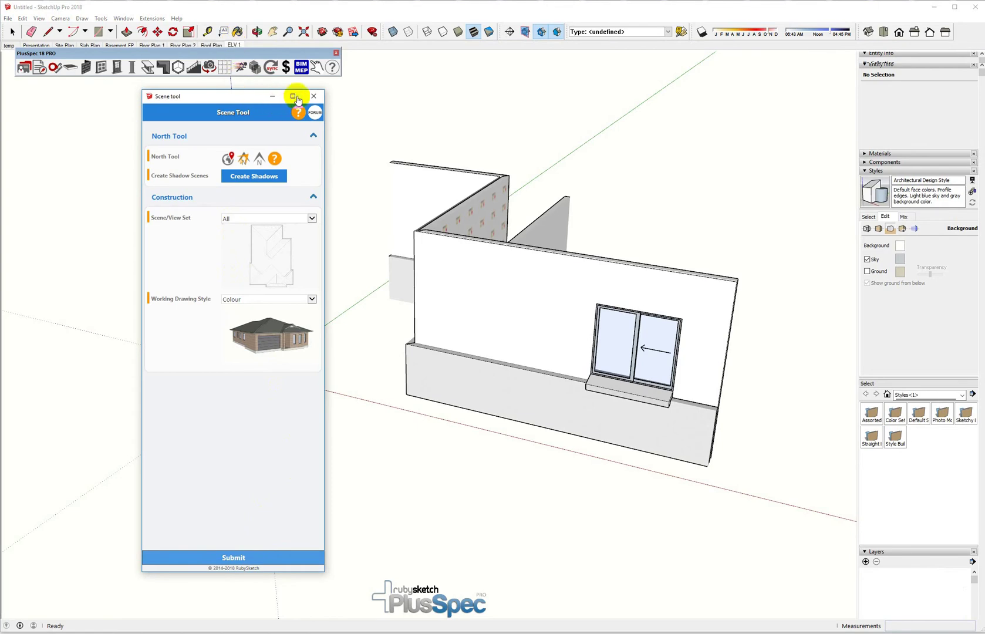
click(314, 98)
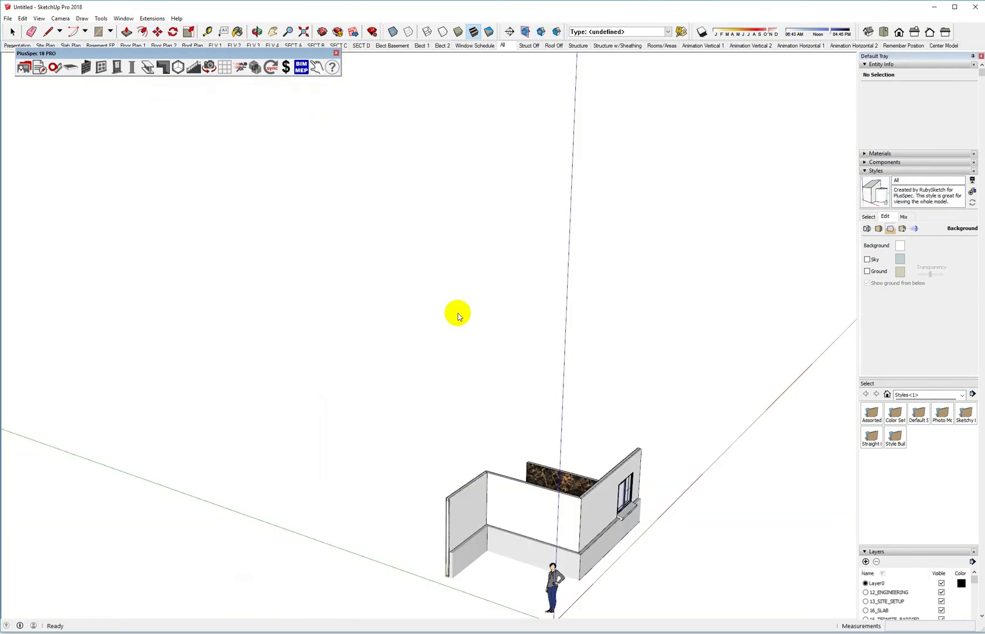
middle_drag(622, 530, 409, 352)
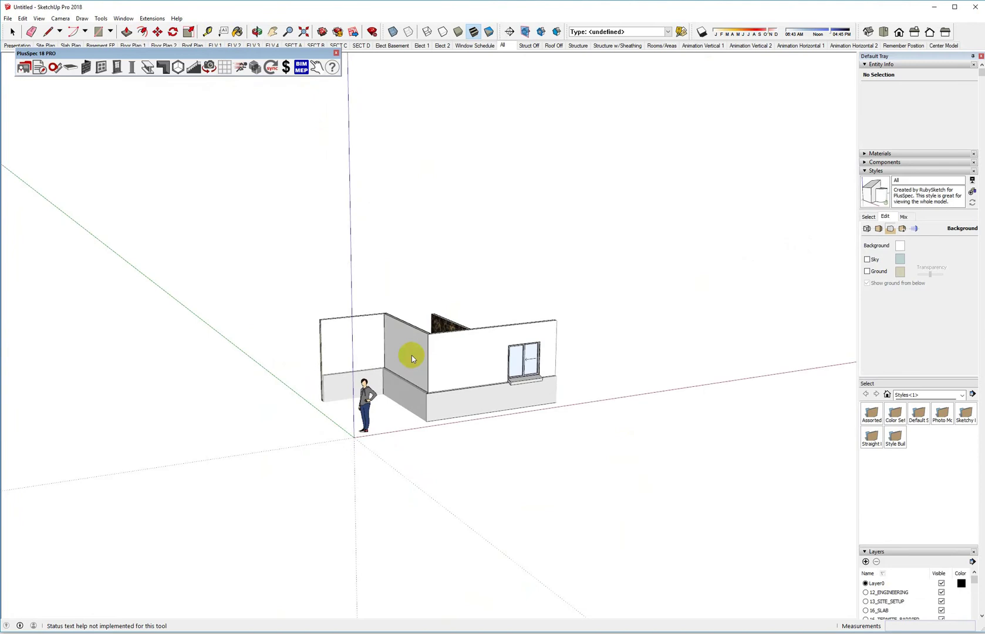
scroll(455, 365, up, 5)
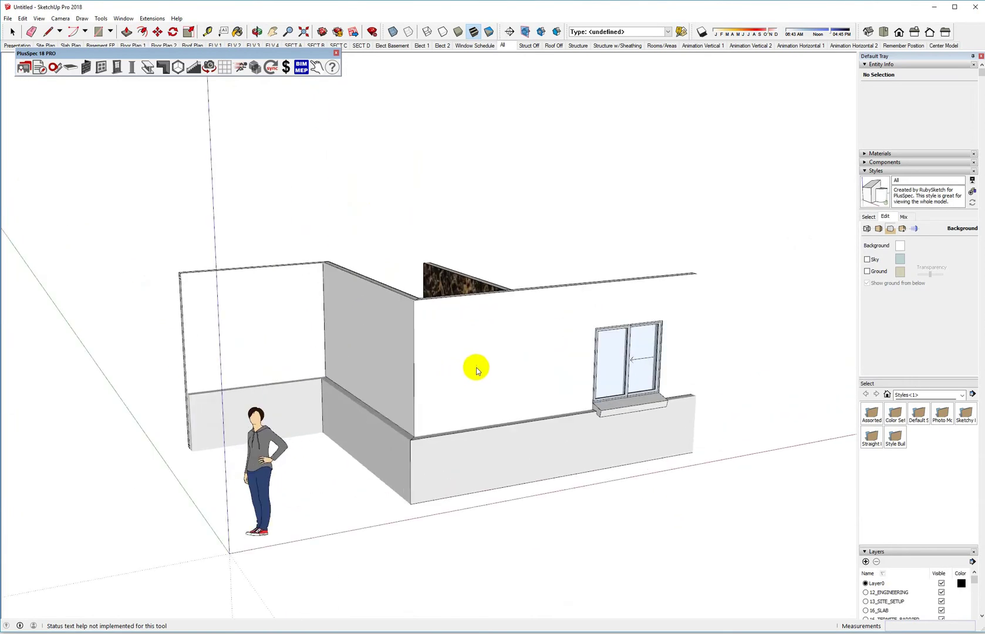
- Switch to the Structure scene and look around the colour-coded timber stud framing
click(577, 45)
middle_drag(532, 337, 3, 355)
scroll(290, 273, up, 8)
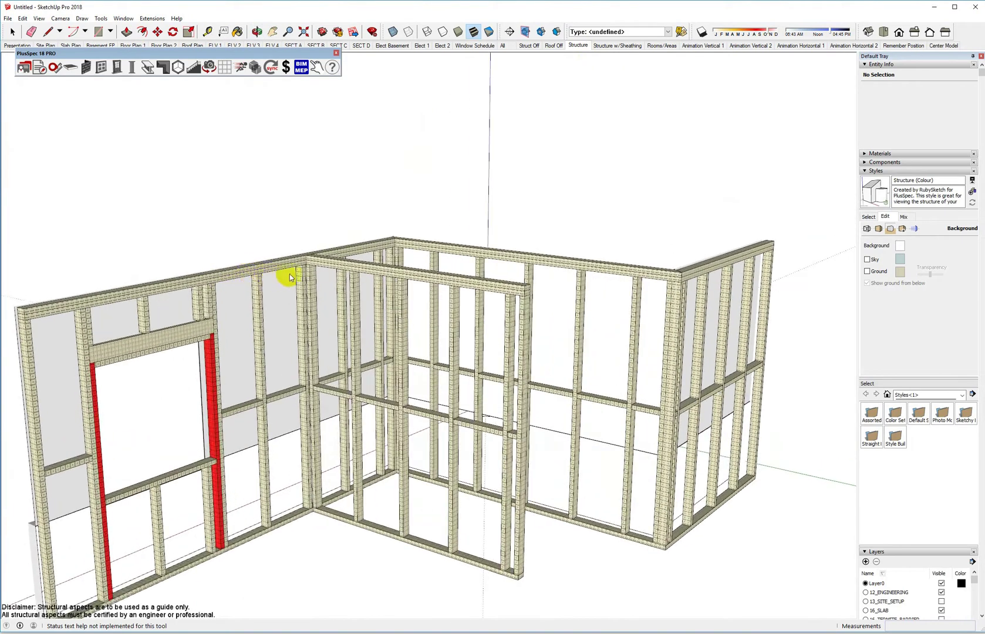
middle_drag(309, 271, 315, 176)
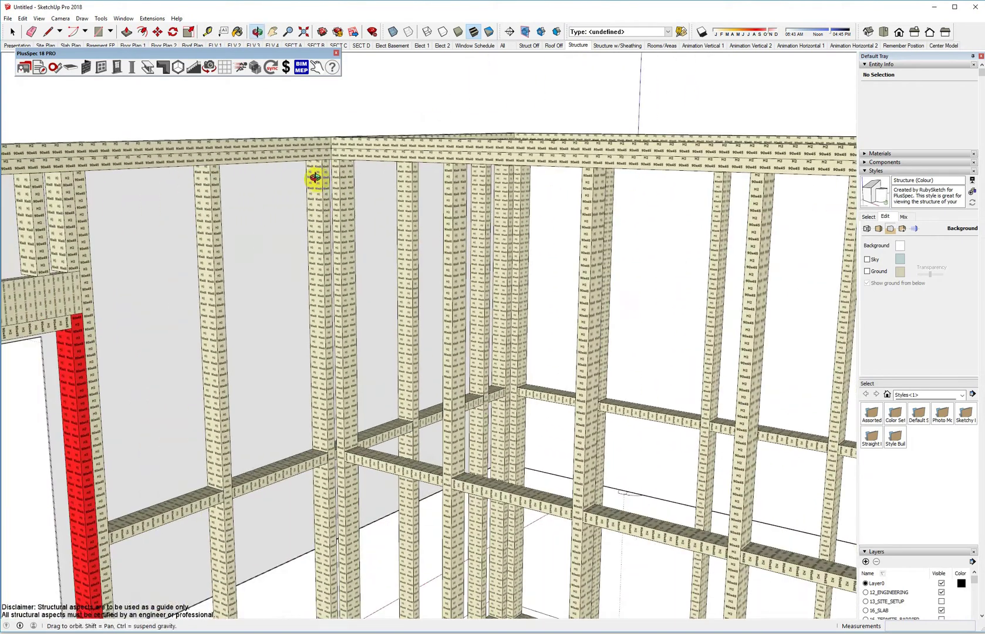
scroll(326, 180, down, 6)
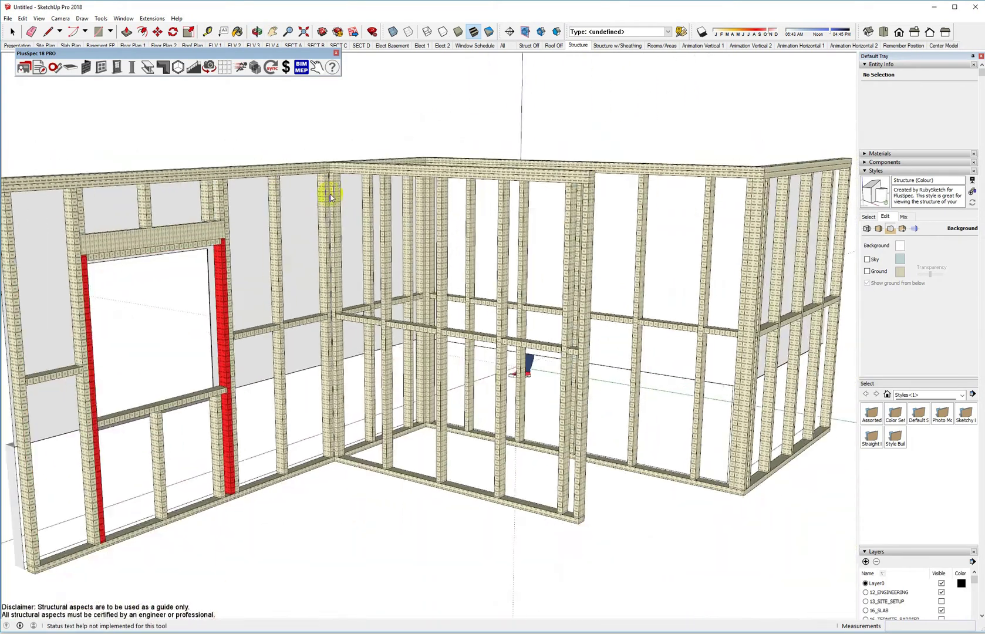
scroll(138, 277, up, 4)
scroll(315, 176, up, 6)
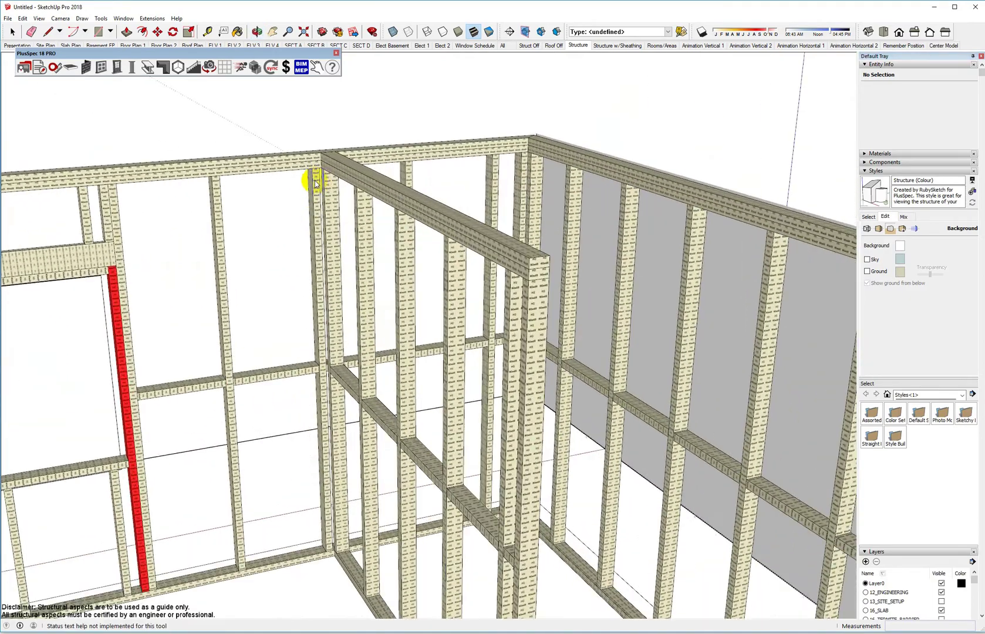
middle_drag(323, 180, 241, 226)
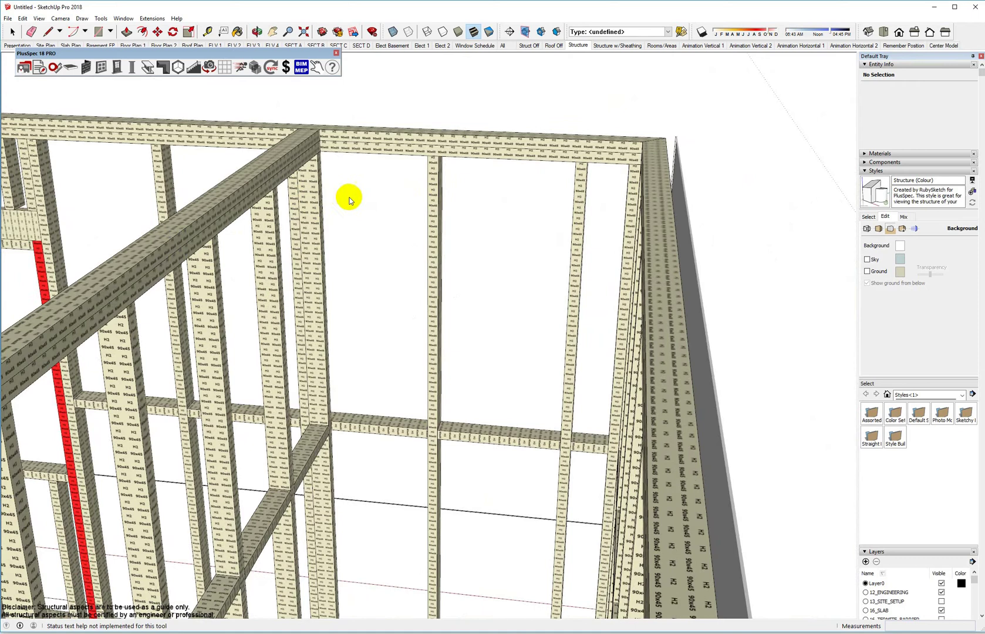
middle_drag(363, 205, 318, 215)
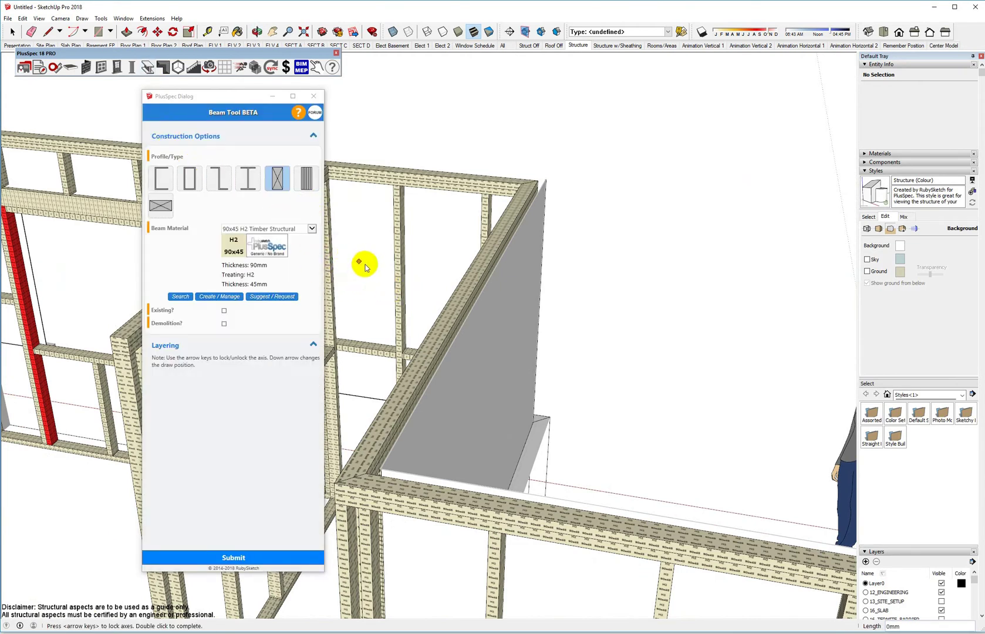
- Add two 90x45 timber beams, about 556mm and 555mm long, between studs near the wall top
key(o)
drag(368, 263, 574, 278)
middle_drag(575, 279, 571, 278)
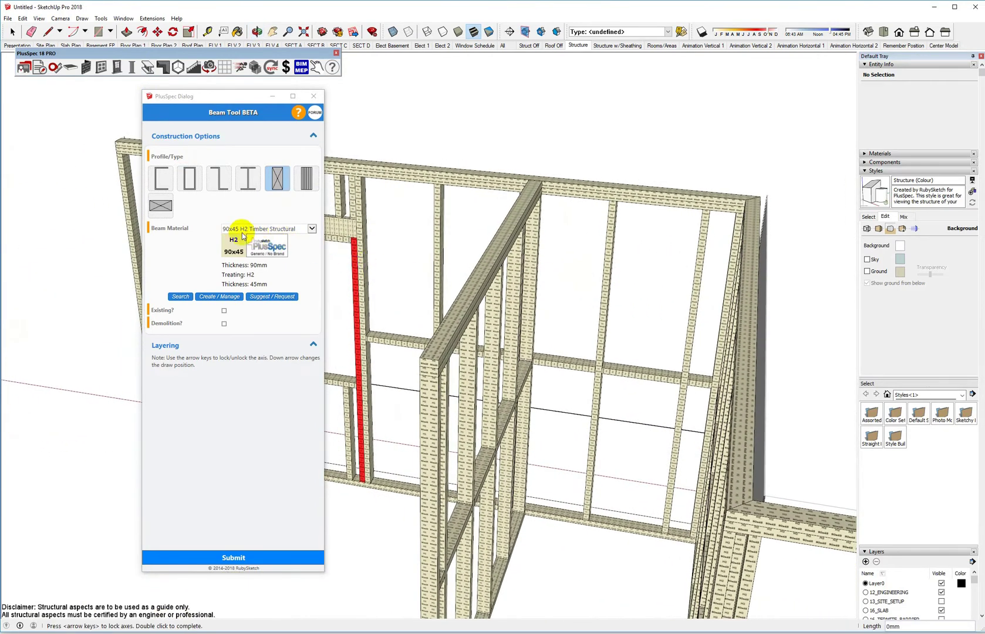
click(602, 294)
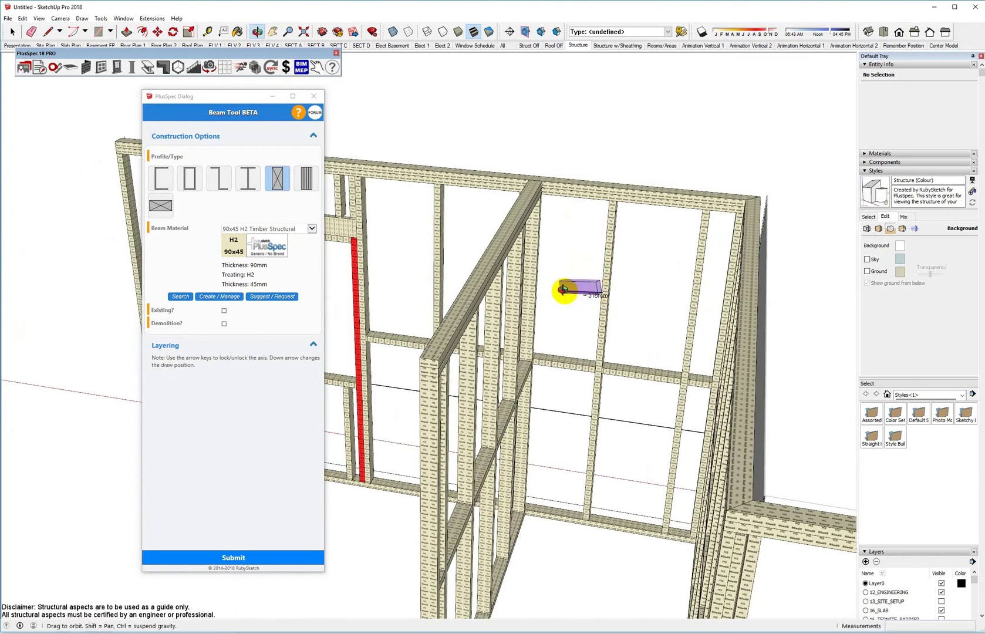
mouse_move(565, 290)
middle_down()
mouse_move(827, 288)
mouse_move(552, 293)
middle_up()
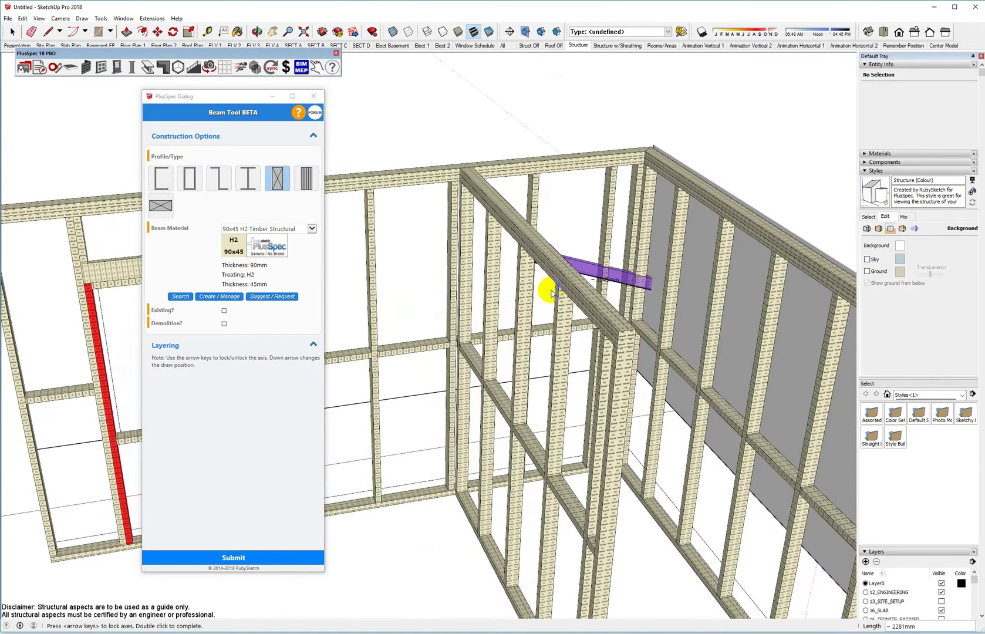
double_click(458, 274)
middle_drag(458, 274, 420, 319)
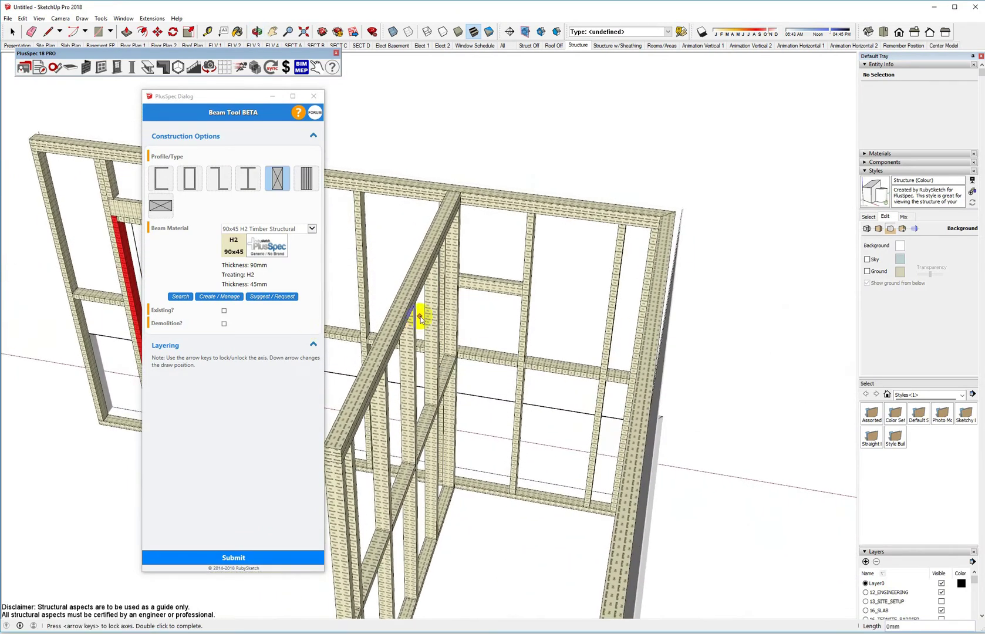
click(525, 250)
mouse_move(488, 242)
middle_down()
mouse_move(539, 246)
mouse_move(495, 244)
middle_up()
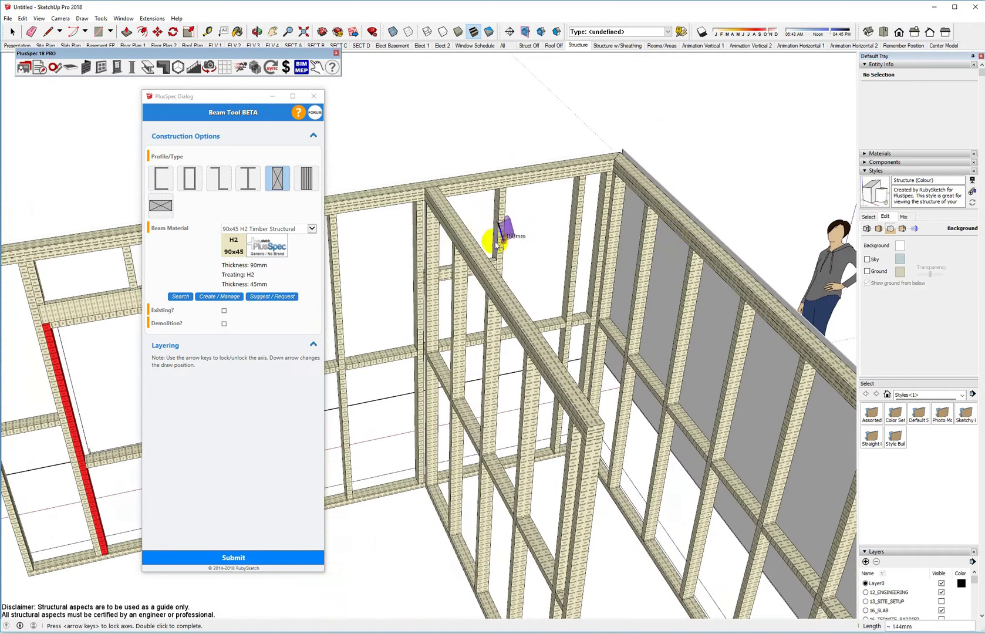
double_click(423, 237)
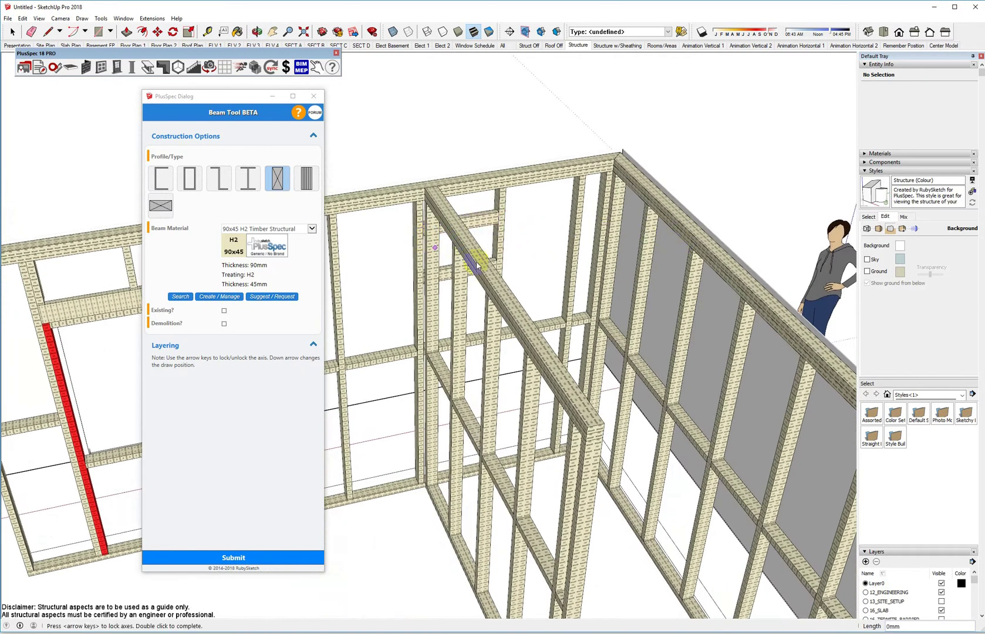
middle_drag(459, 248, 315, 285)
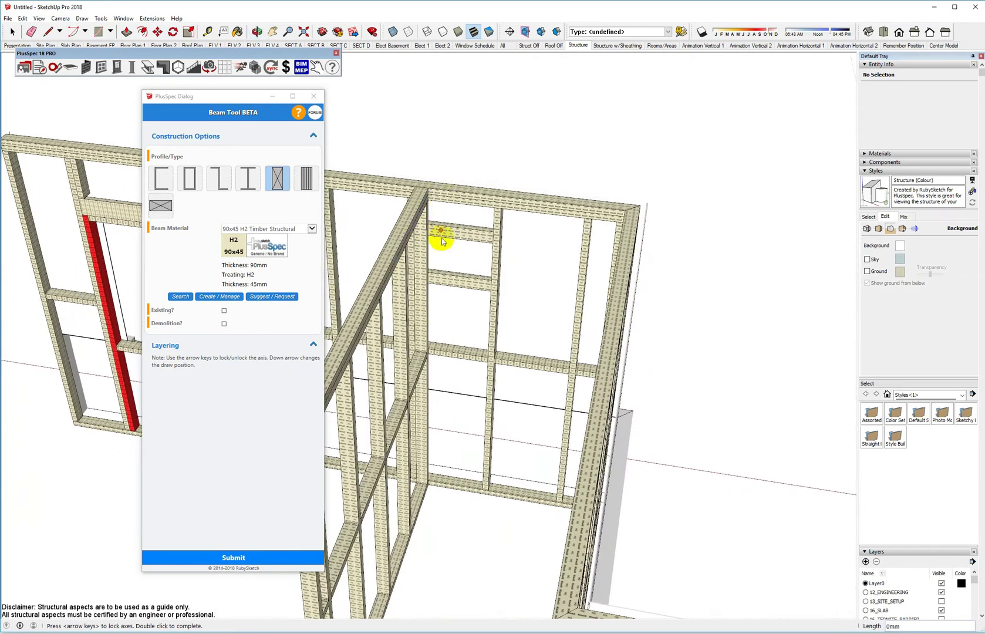
middle_drag(440, 372, 501, 335)
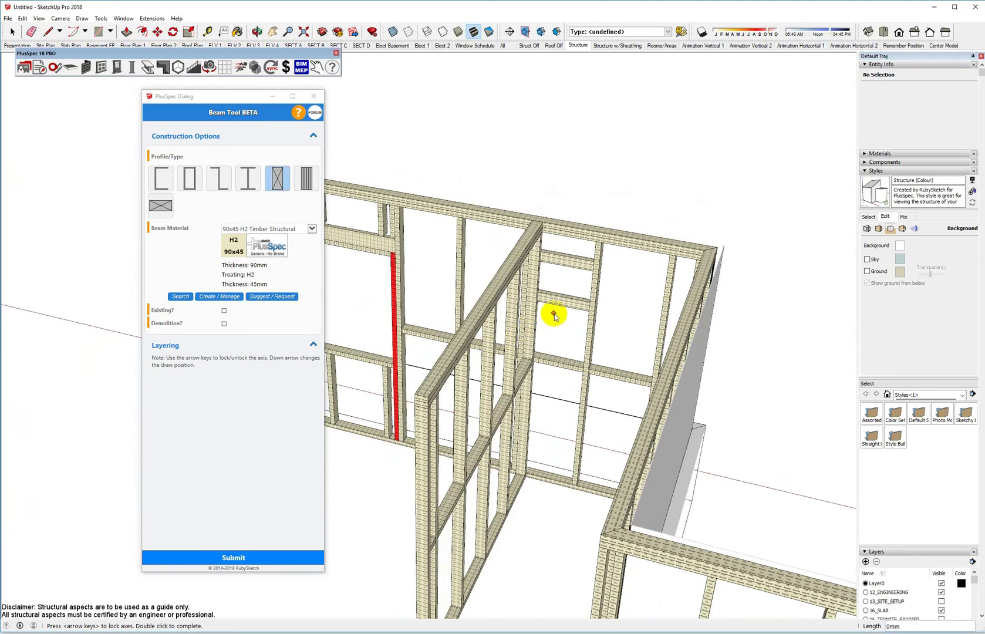
key(space)
click(593, 234)
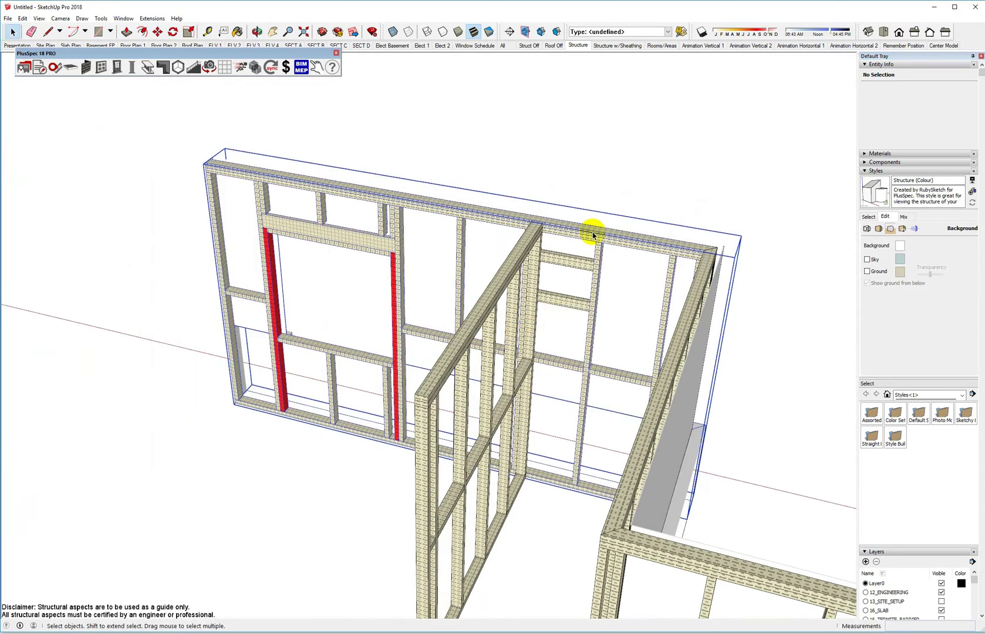
right_click(593, 235)
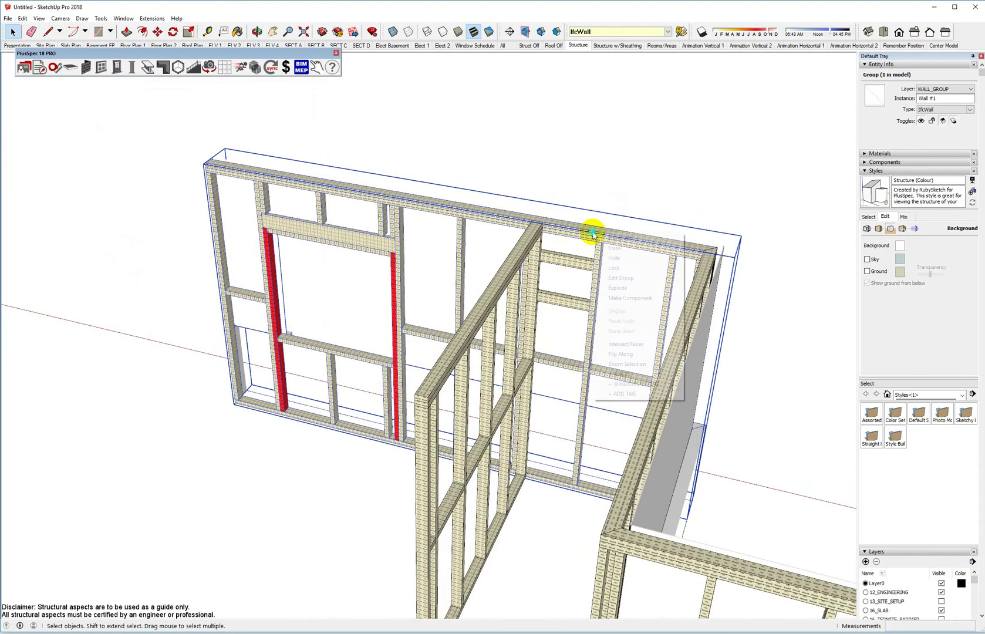
mouse_move(625, 375)
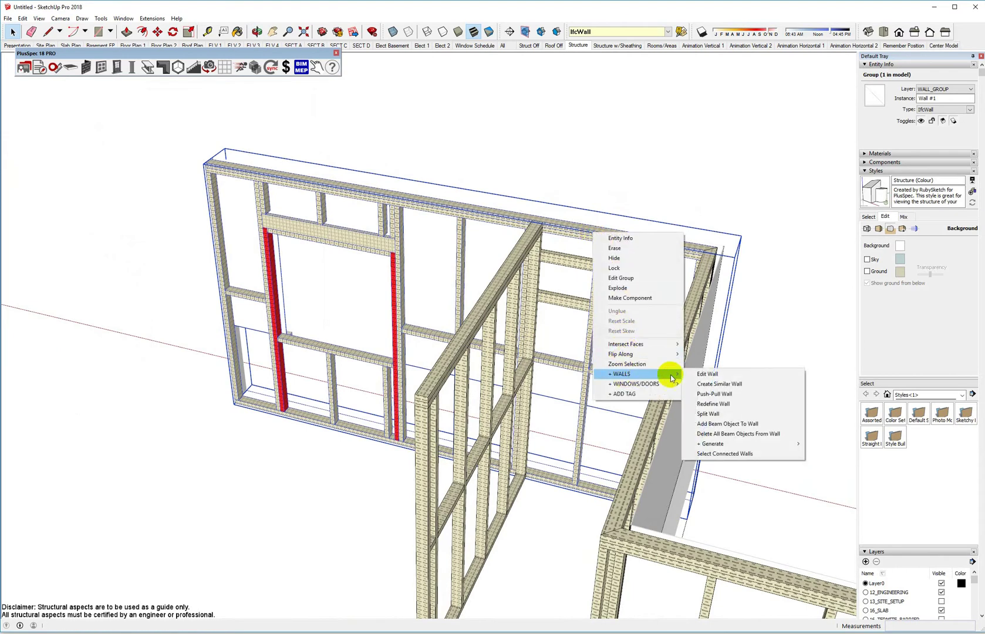
click(735, 395)
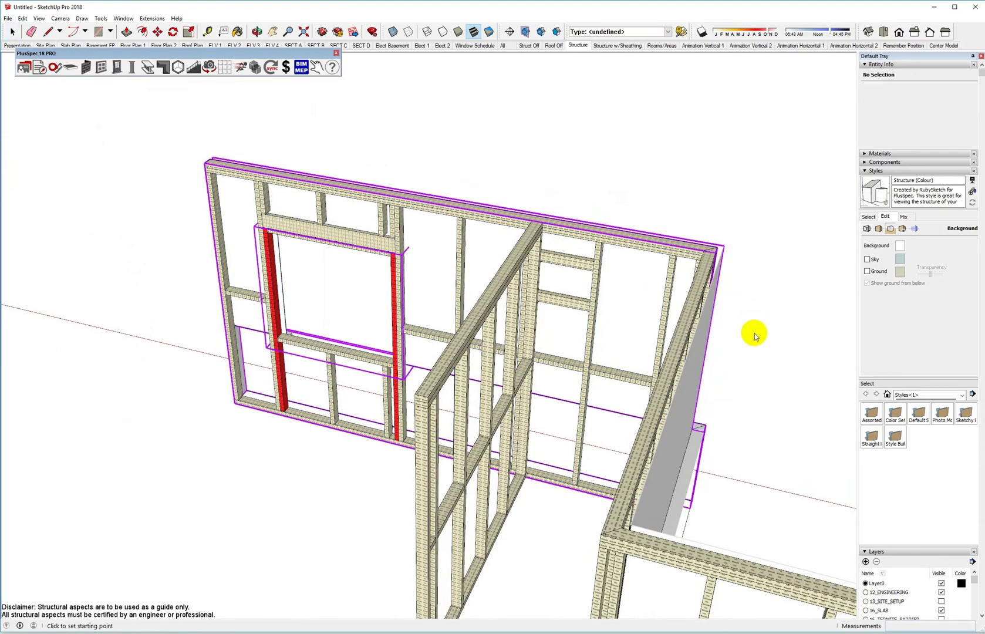
click(755, 333)
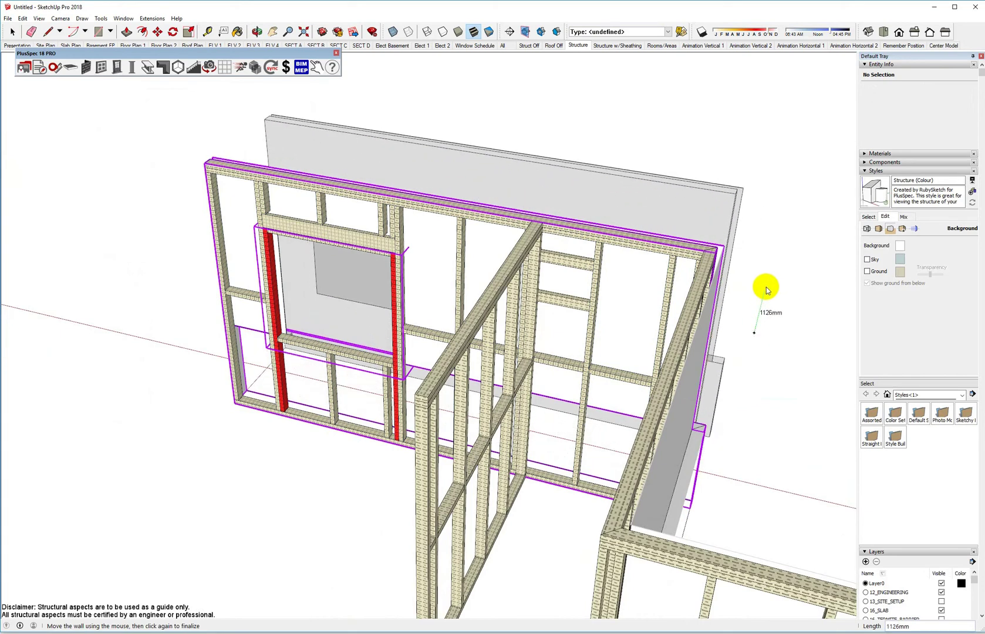
key(Escape)
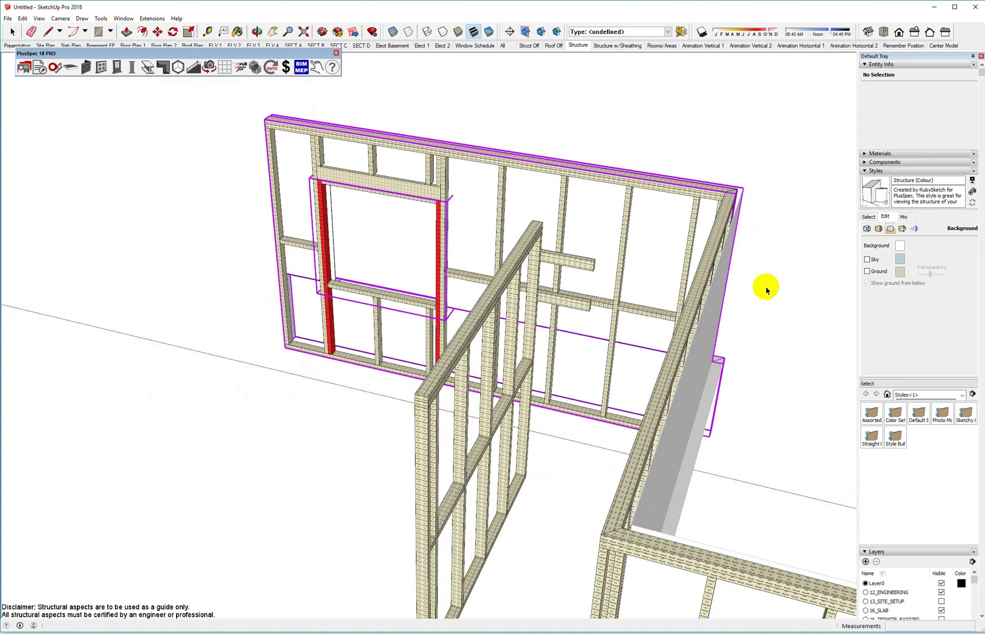
- Attach the two new short beams to the wall
click(586, 268)
shift+click(578, 301)
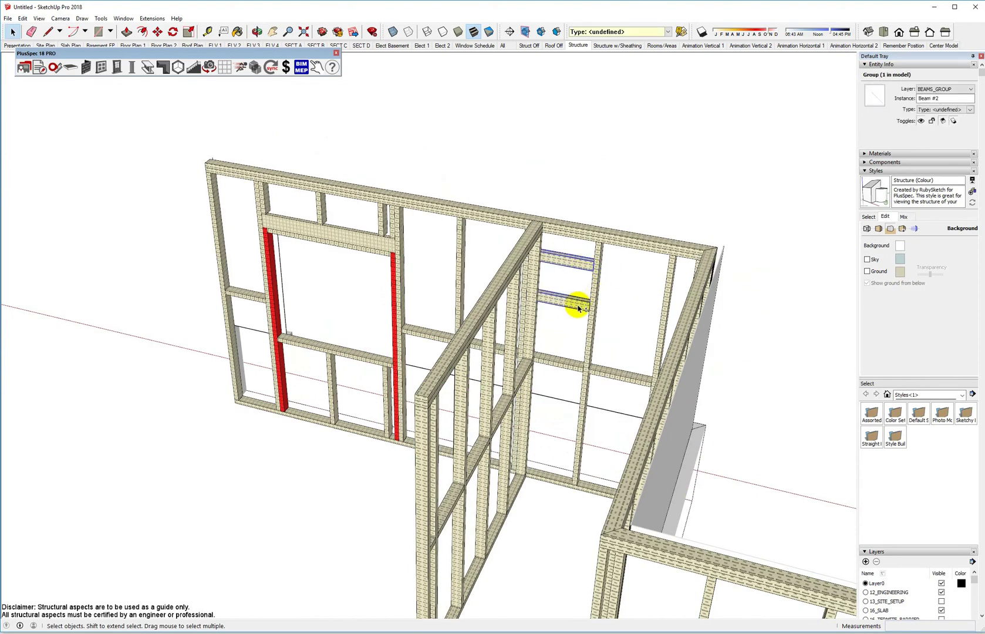
right_click(593, 241)
mouse_move(636, 399)
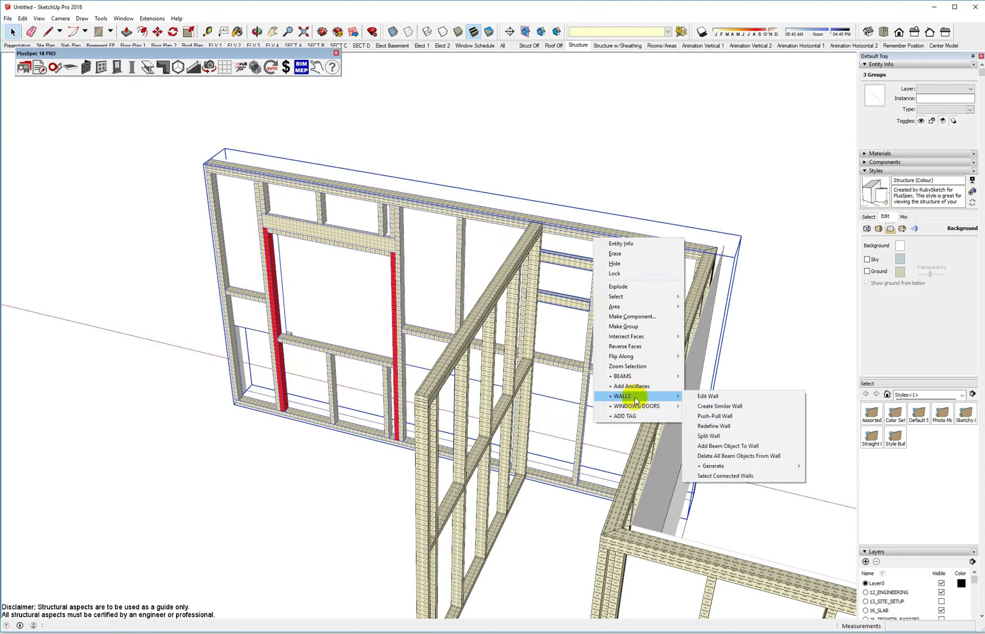
click(718, 447)
click(771, 350)
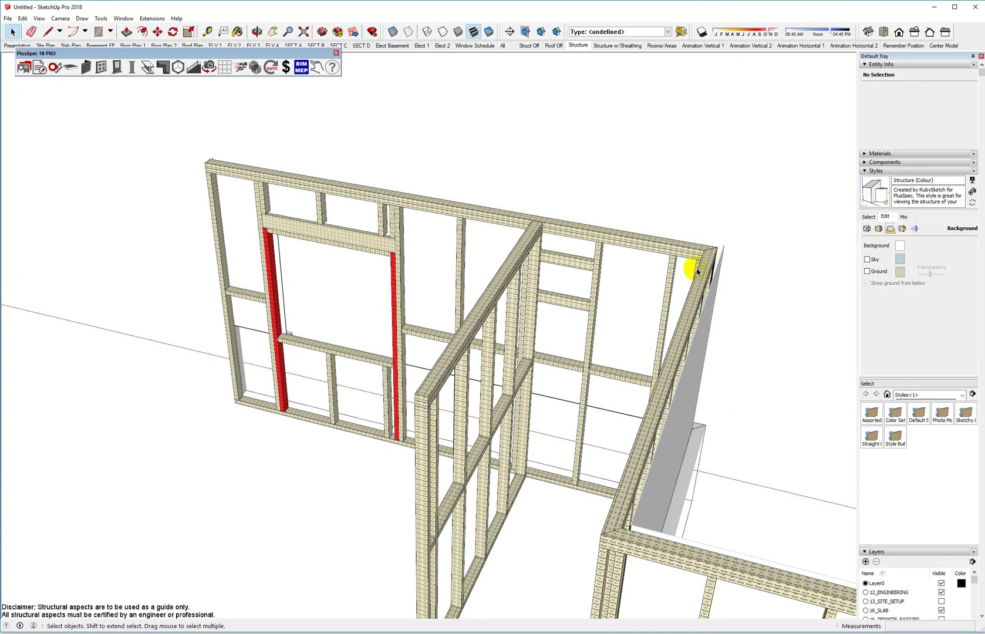
- Push the framed wall back so it sits flush against the grey wall
click(680, 246)
right_click(679, 247)
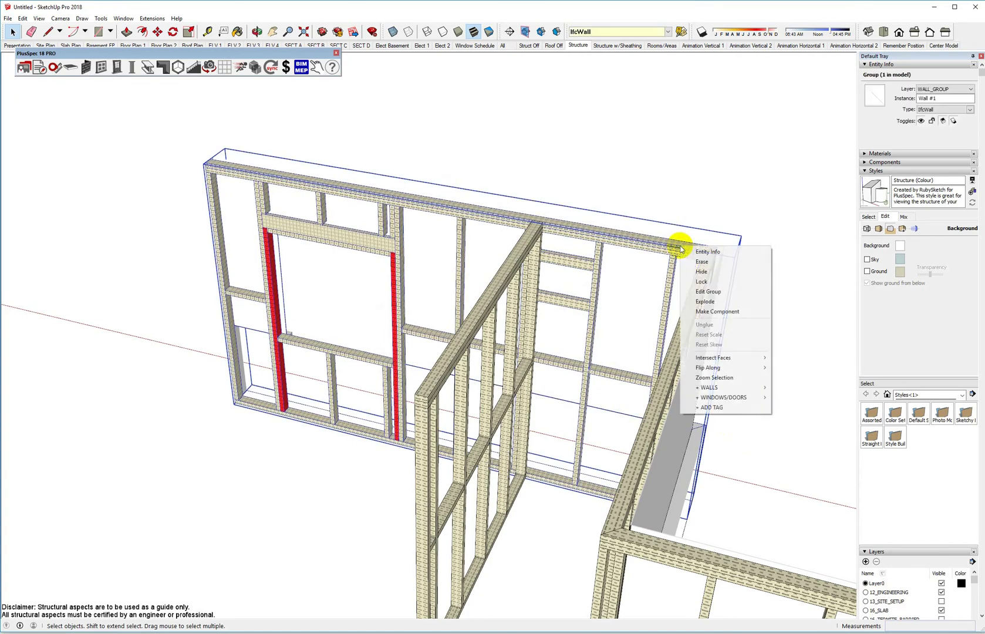
mouse_move(732, 389)
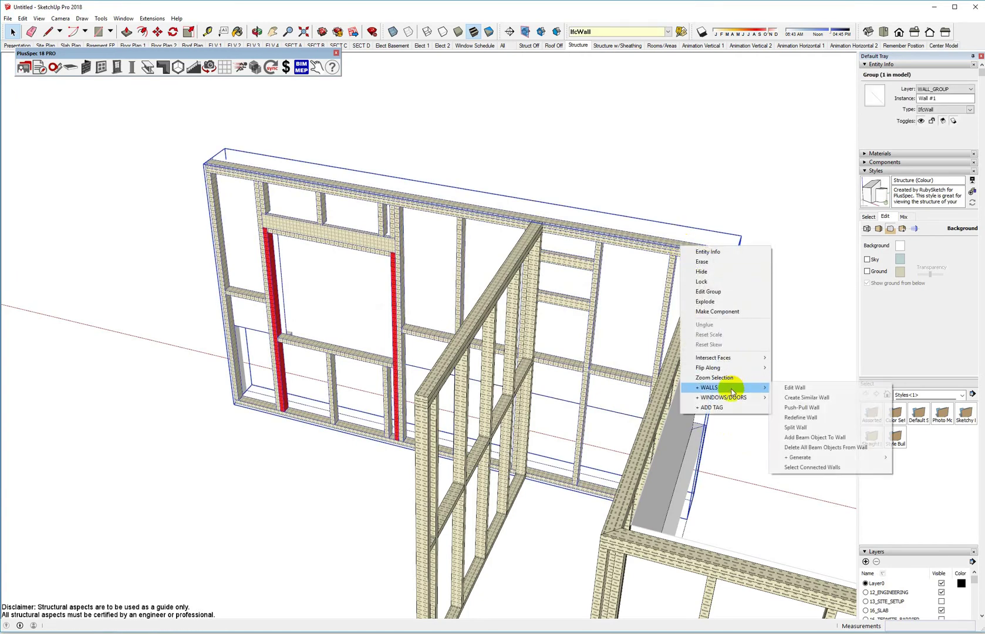
click(801, 407)
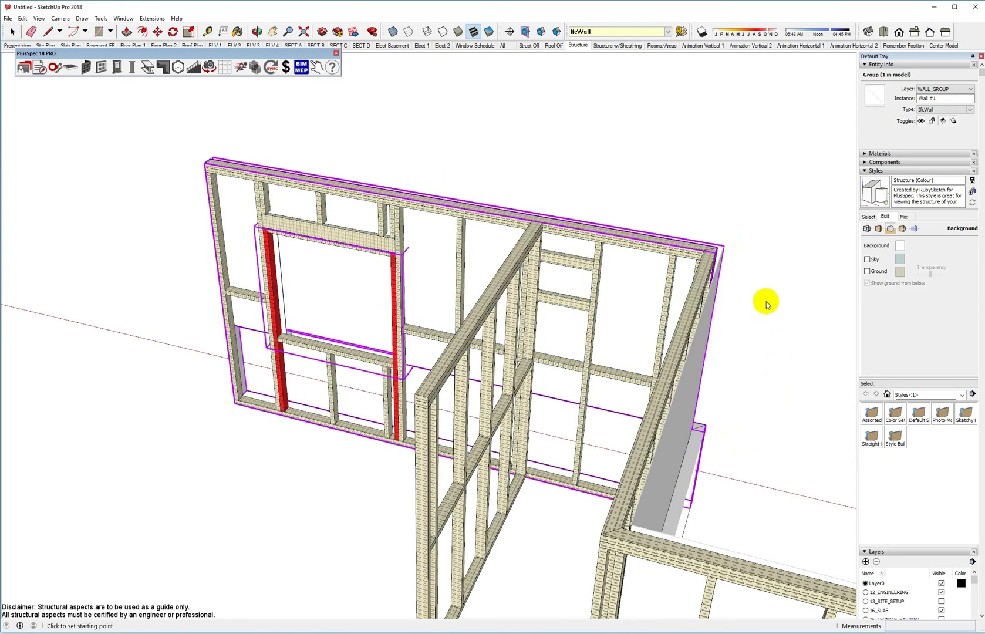
click(784, 257)
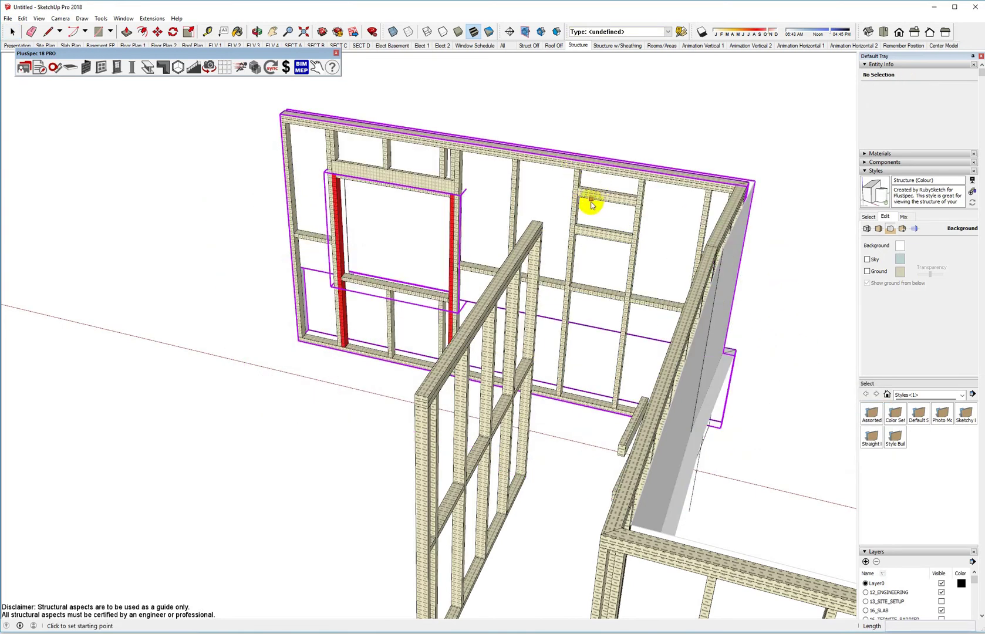
key(space)
click(534, 237)
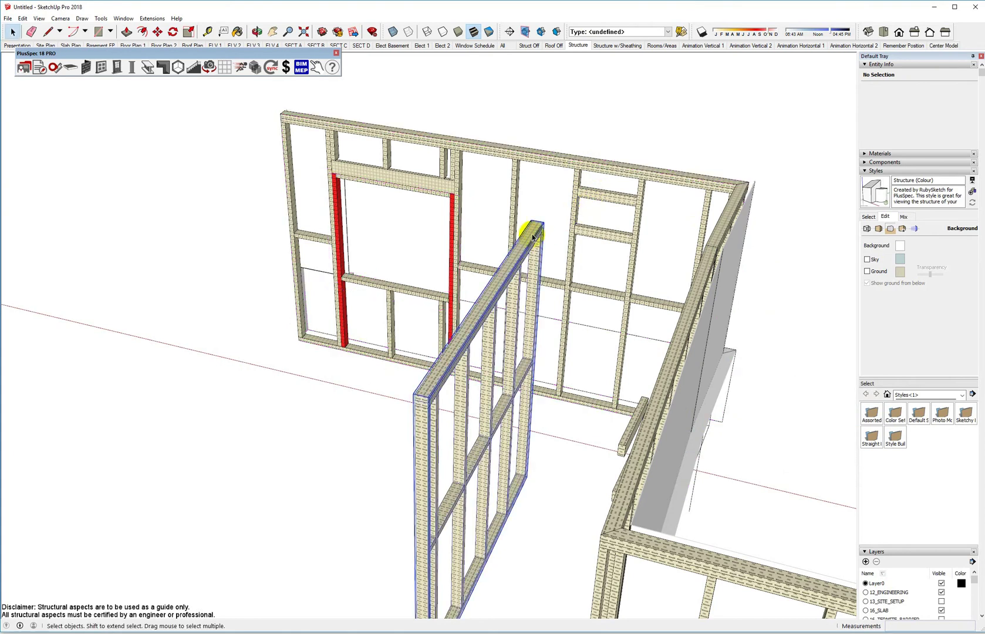
middle_drag(533, 238, 599, 317)
scroll(599, 318, up, 10)
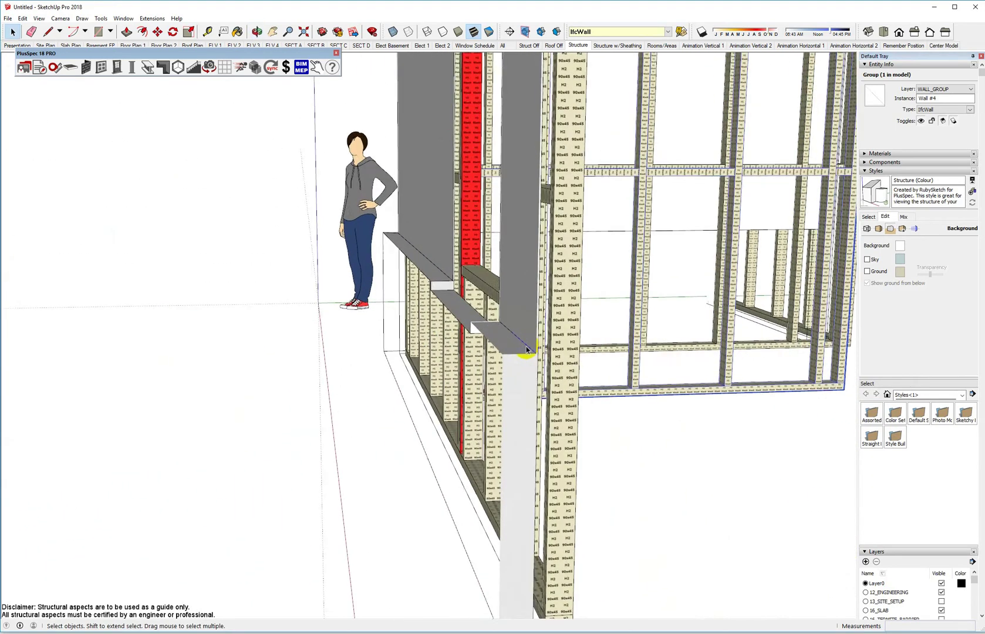
middle_drag(518, 350, 528, 396)
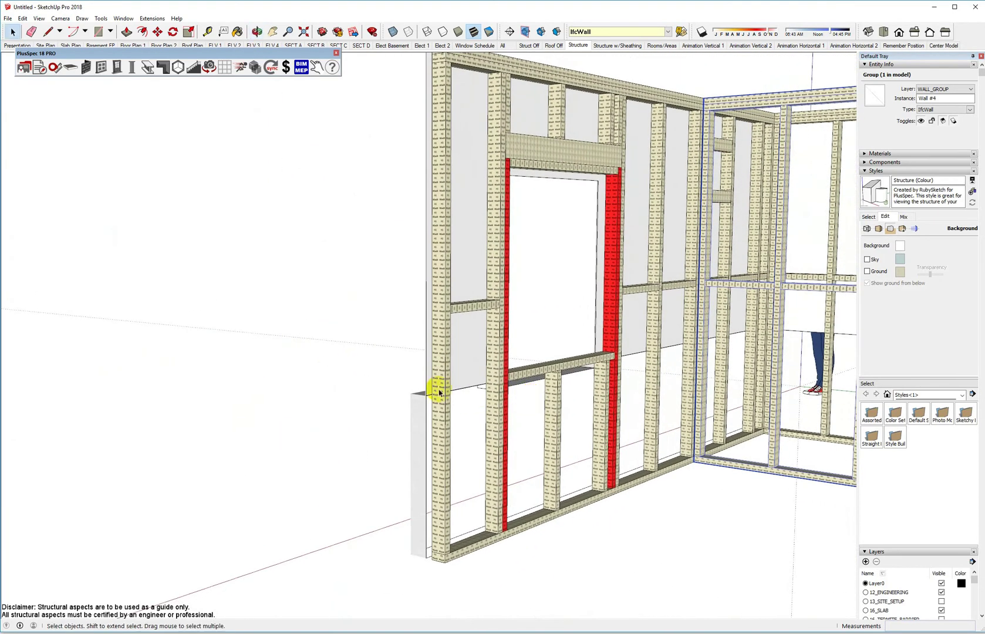
scroll(424, 386, up, 4)
scroll(490, 381, down, 5)
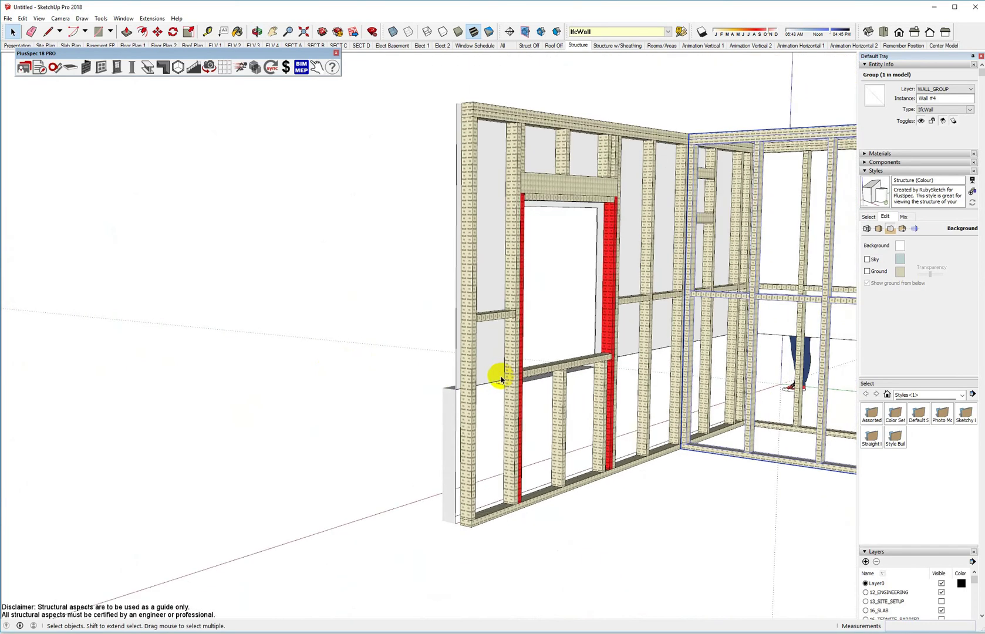
middle_drag(493, 363, 341, 381)
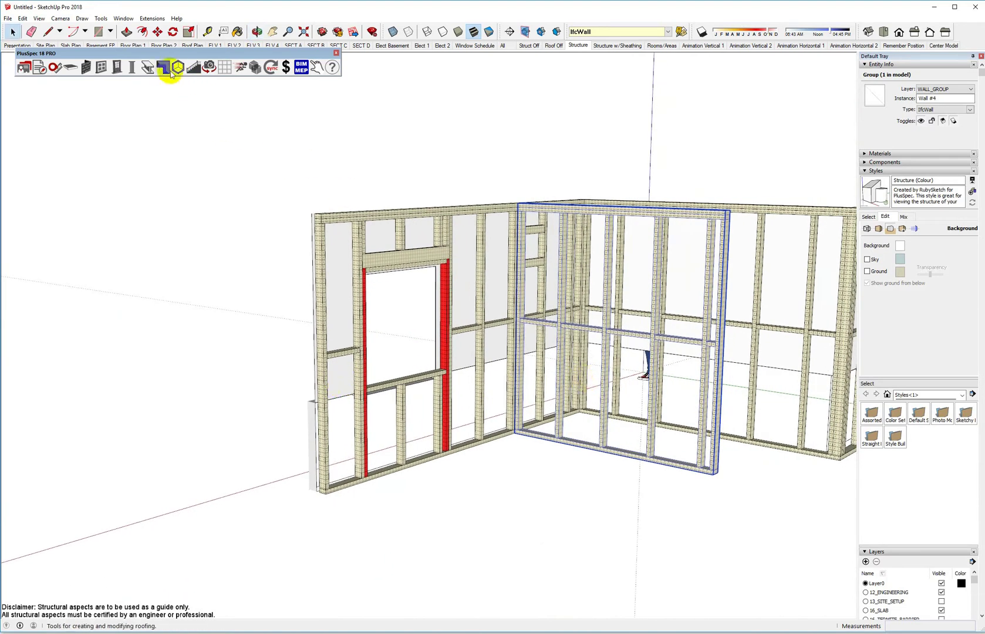
- Set the Beam Tool to an I profile in 200UB30 Hot Rolled Steel
click(148, 69)
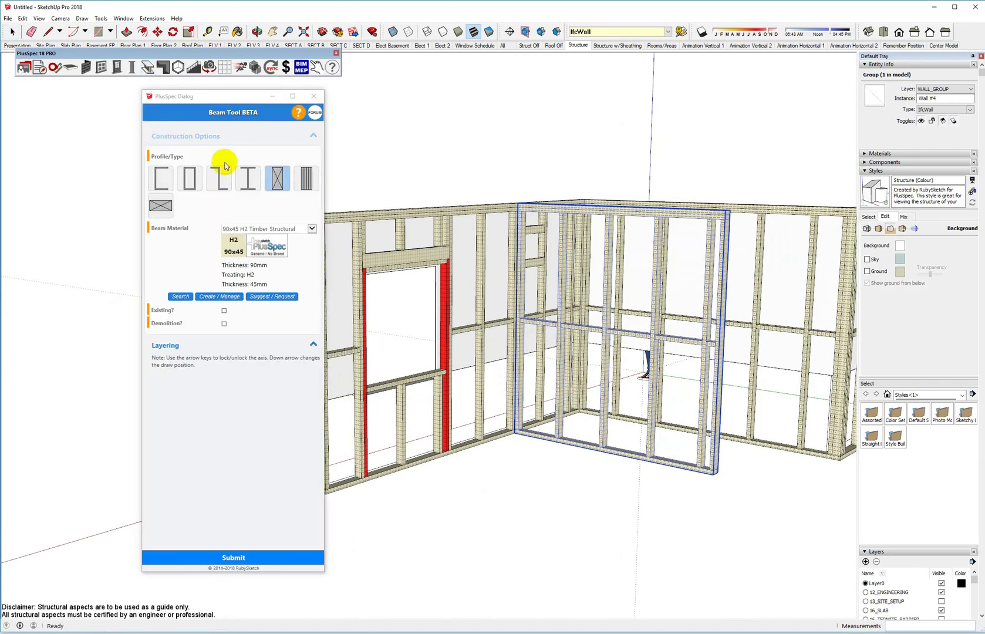
click(247, 179)
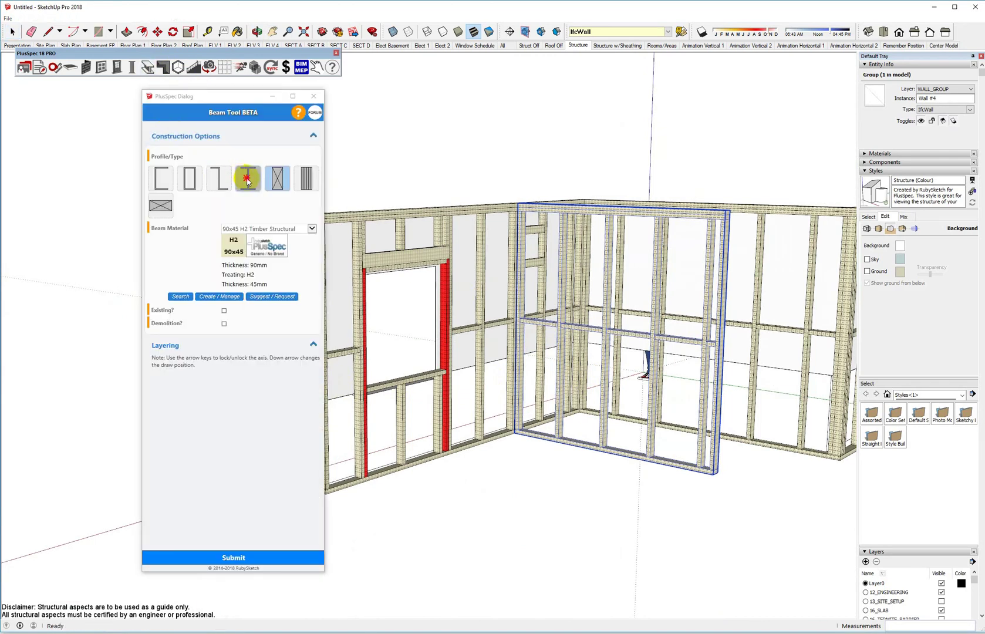
click(257, 231)
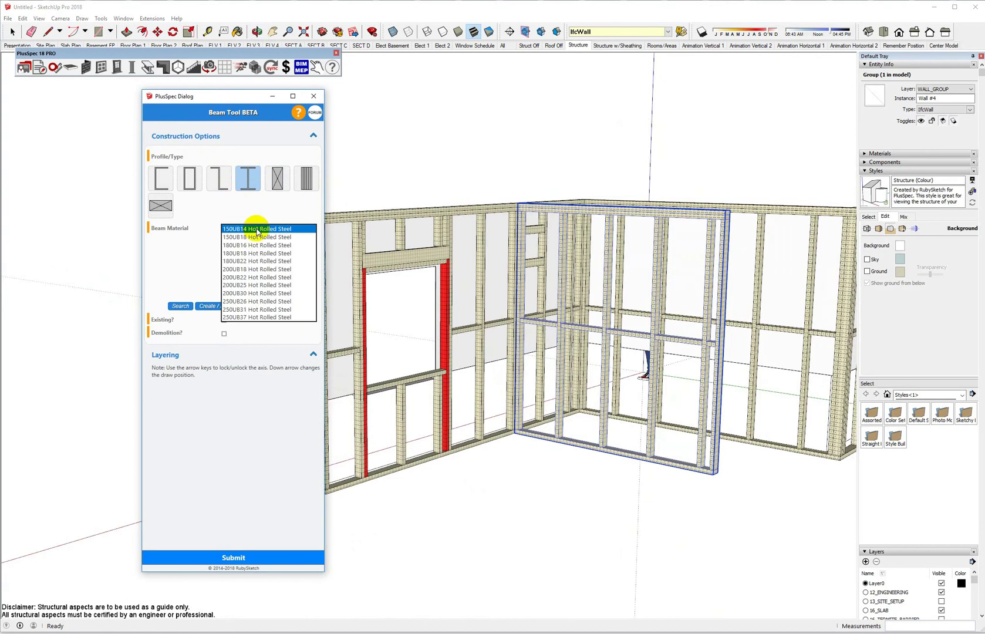
click(245, 294)
- Place the steel beam from the framed wall's top corner to its end point
middle_drag(462, 287, 478, 159)
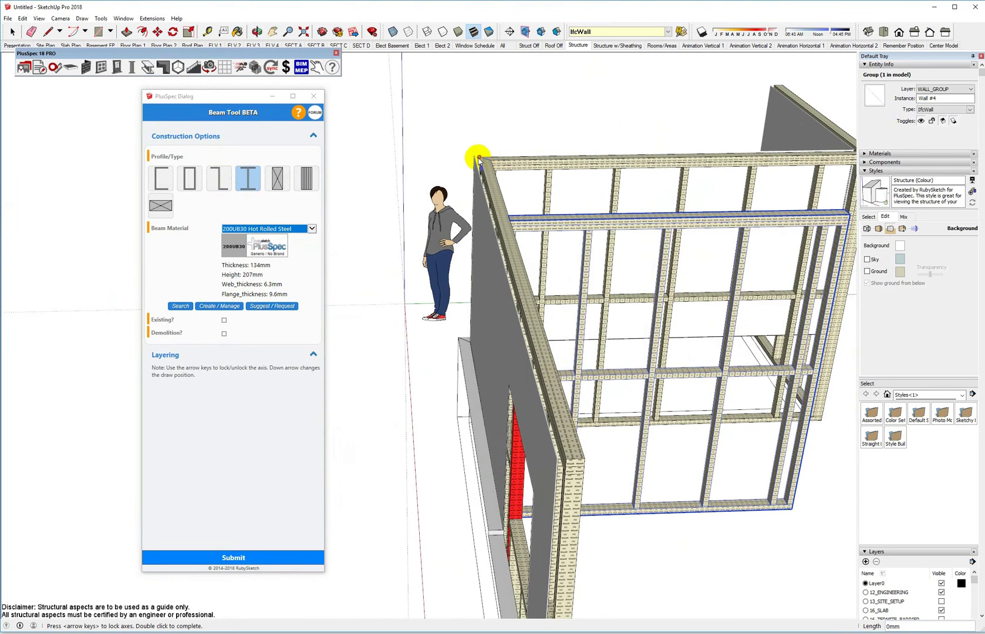
click(478, 159)
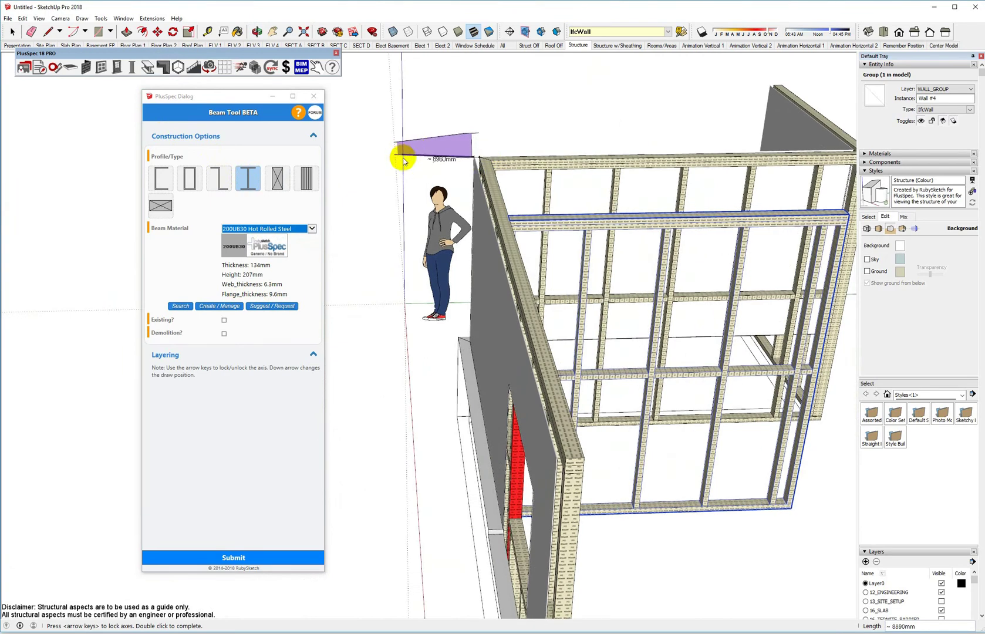
middle_drag(370, 302, 673, 181)
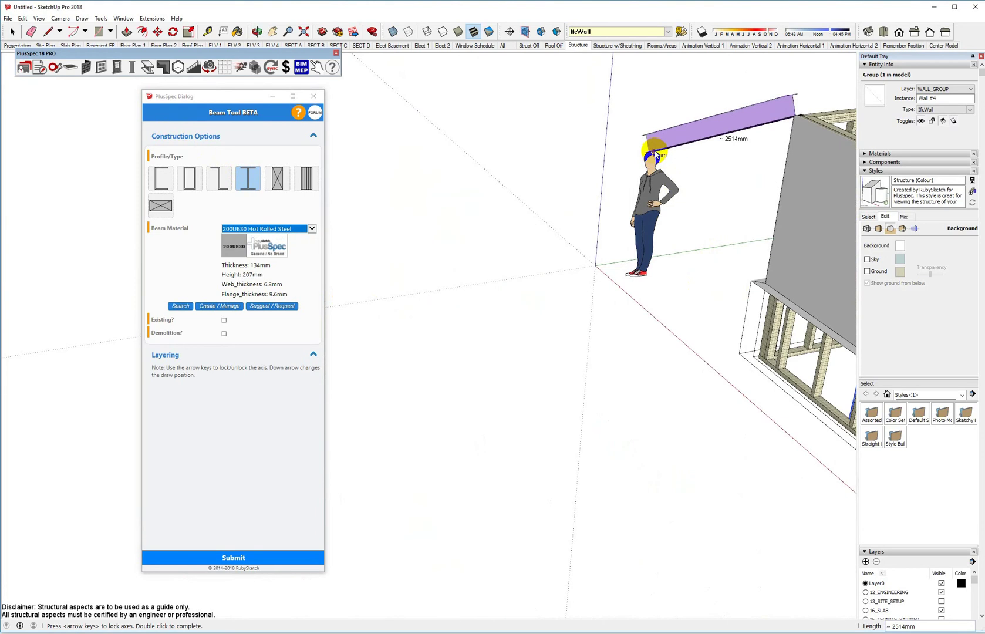
click(656, 155)
middle_drag(674, 174, 252, 218)
- Attach the 200UB30 steel I-beam to the framed windowed wall as a beam object
click(515, 184)
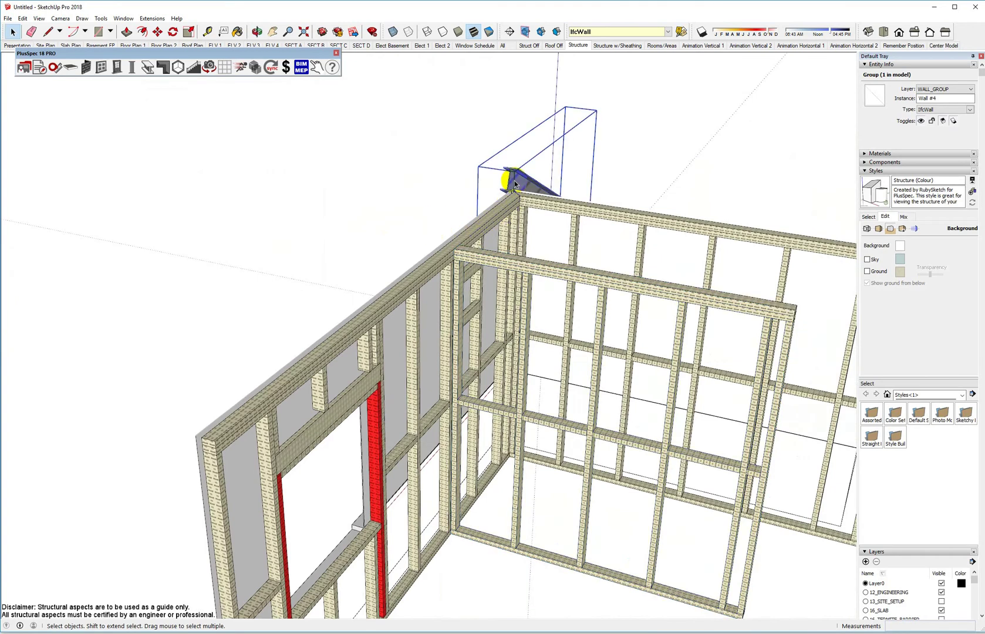
shift+click(507, 214)
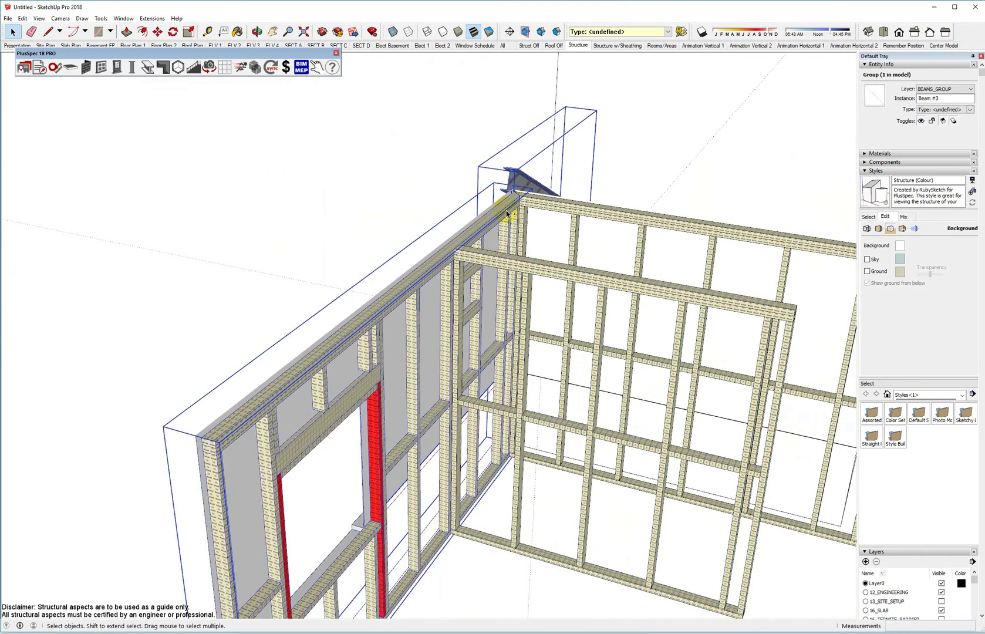
right_click(506, 211)
mouse_move(547, 368)
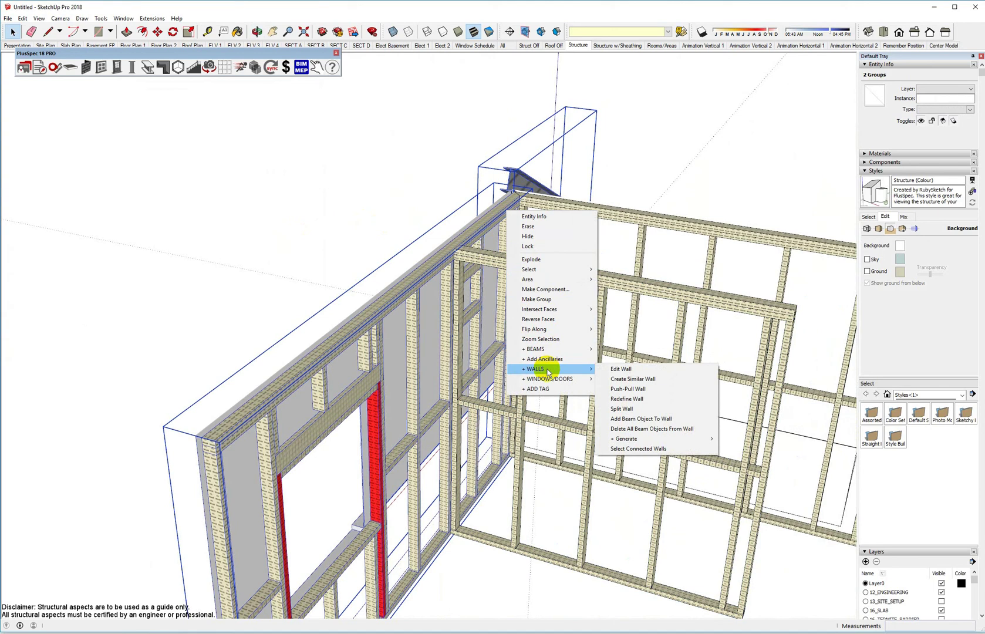
click(630, 419)
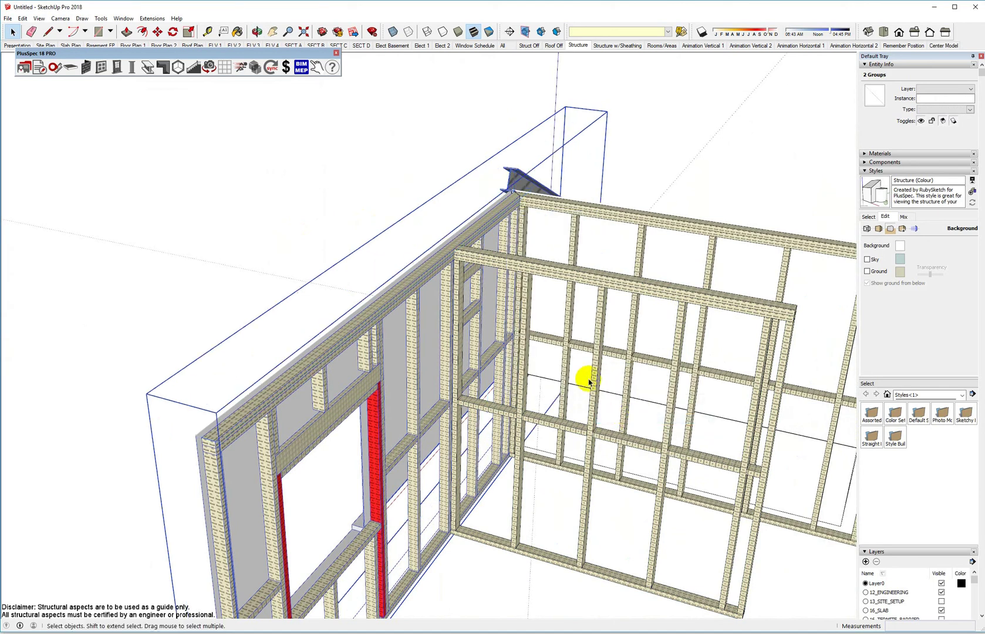
middle_drag(493, 316, 257, 370)
- Add a second window opening with red trimmer studs to the back wall beside the cross wall
right_click(442, 347)
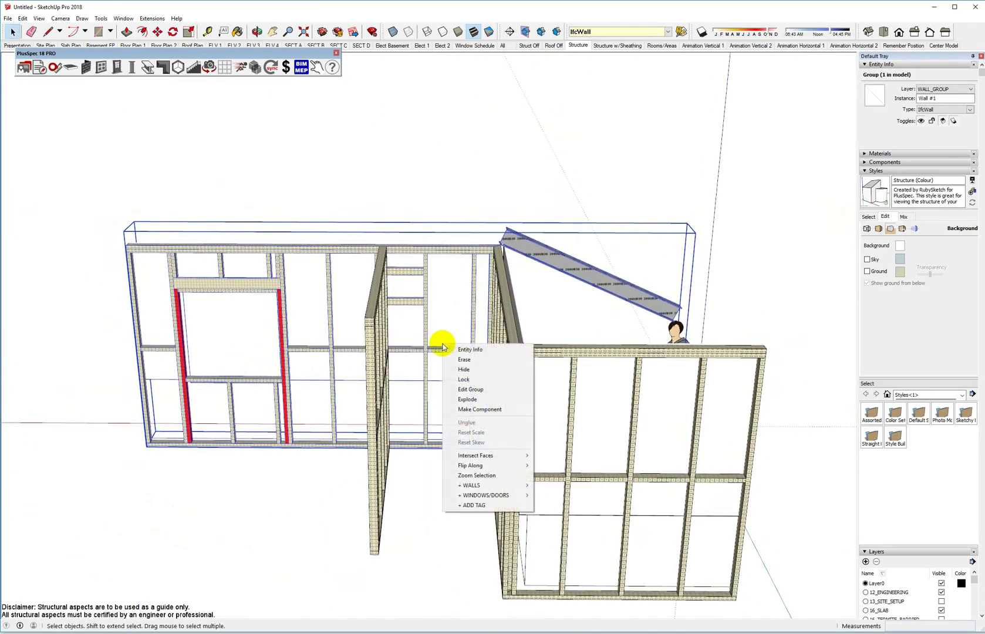
mouse_move(485, 498)
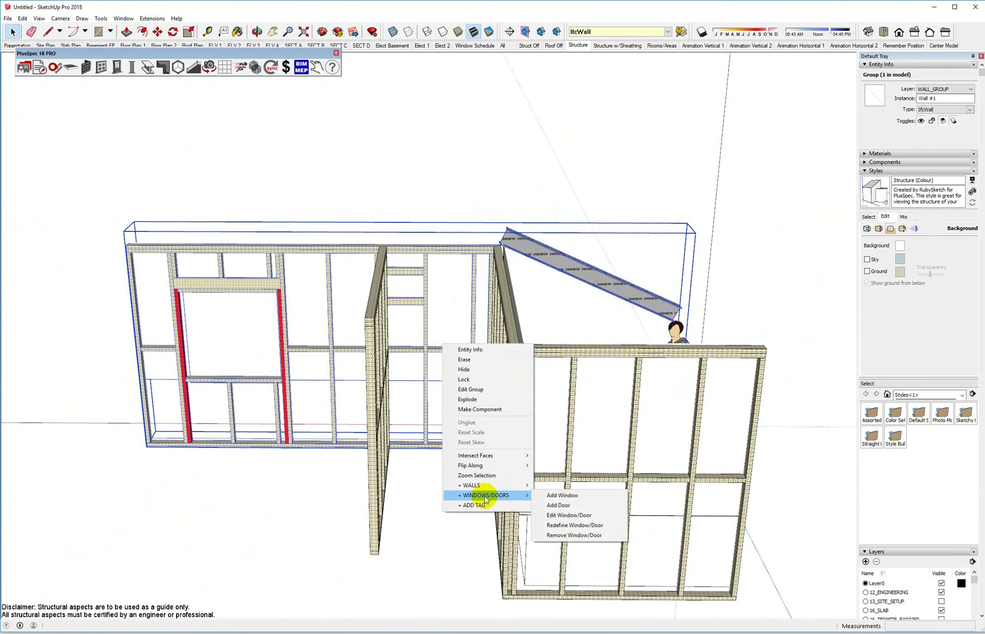
click(553, 496)
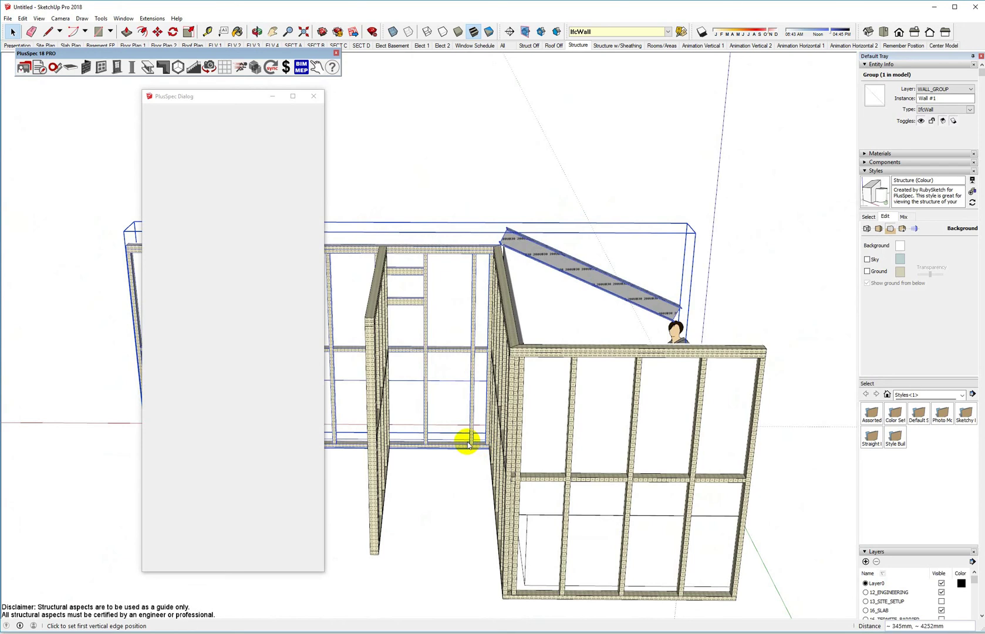
click(411, 442)
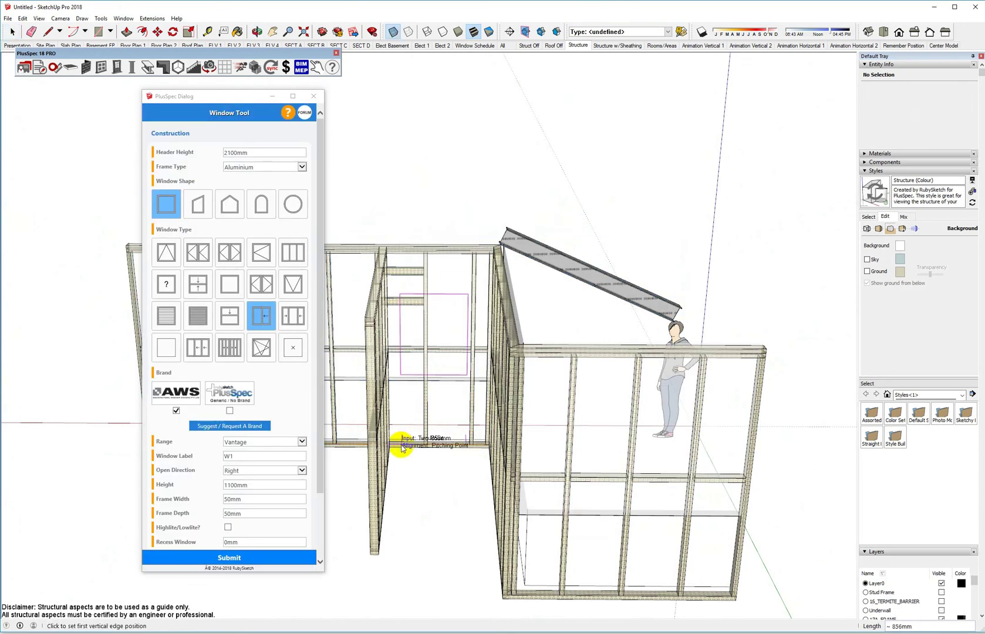
click(402, 445)
scroll(435, 247, up, 5)
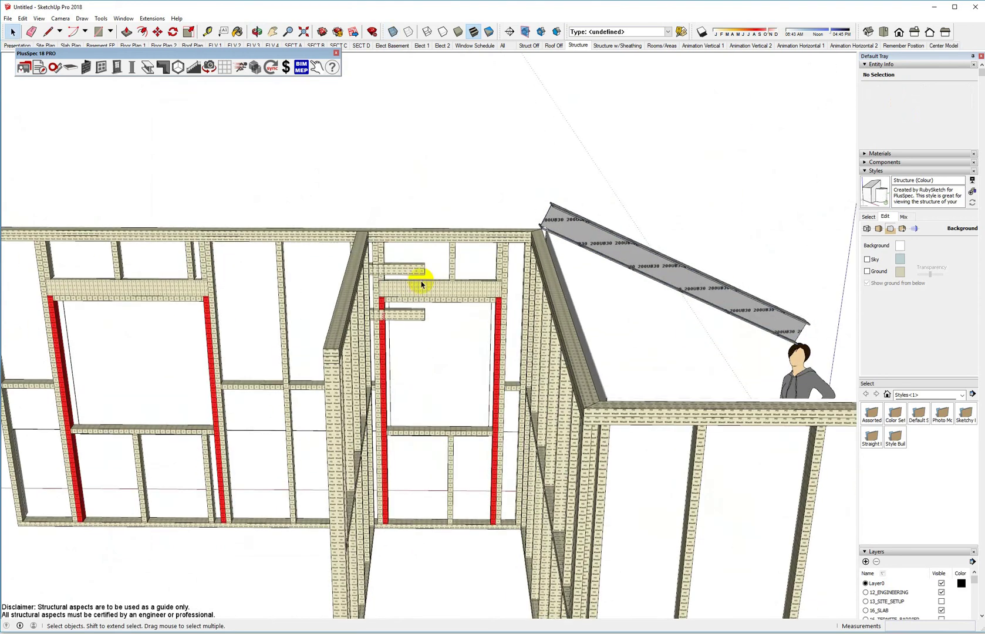
middle_drag(420, 295, 368, 277)
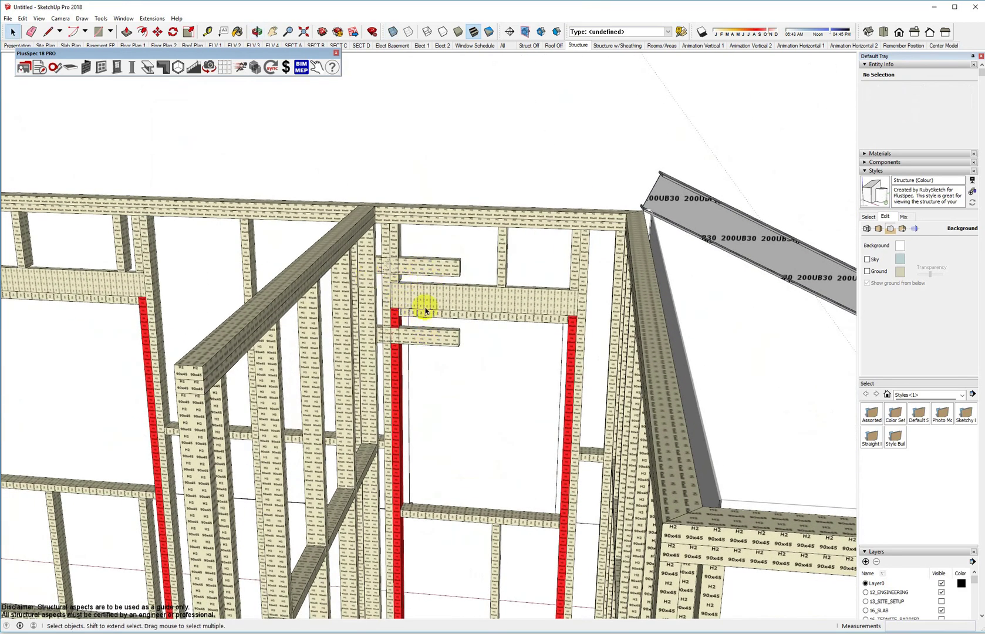
scroll(427, 302, down, 3)
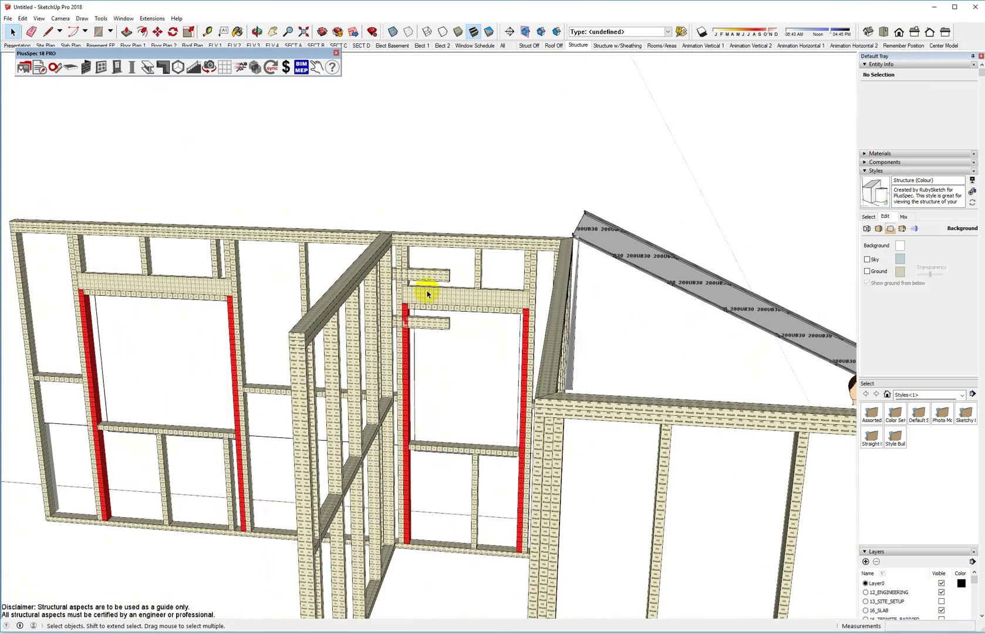
- Delete all beam objects from the back wall, leaving the timber frames with red trimmers
click(426, 246)
right_click(426, 246)
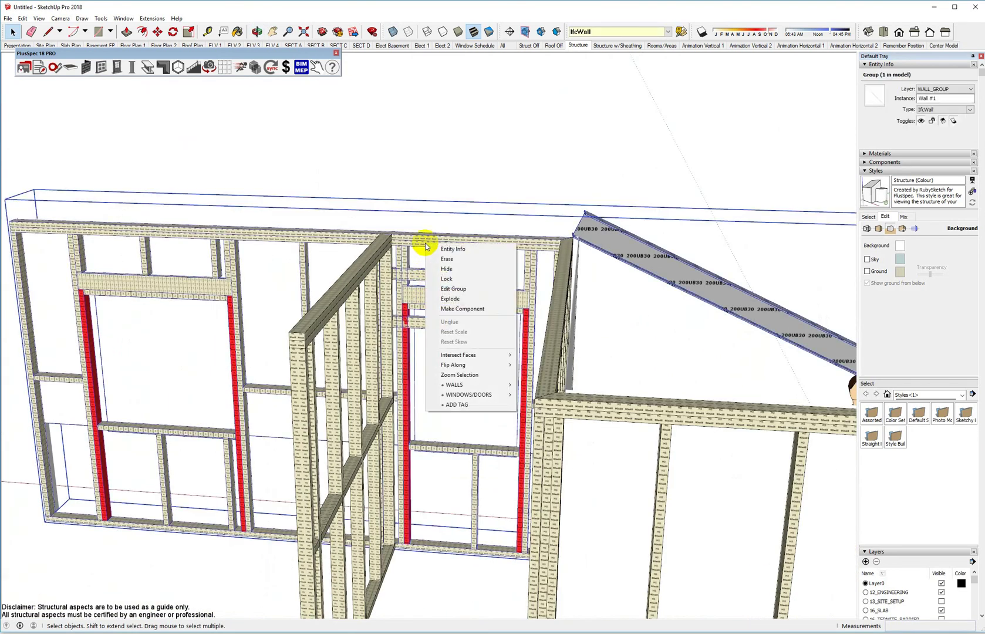
mouse_move(458, 386)
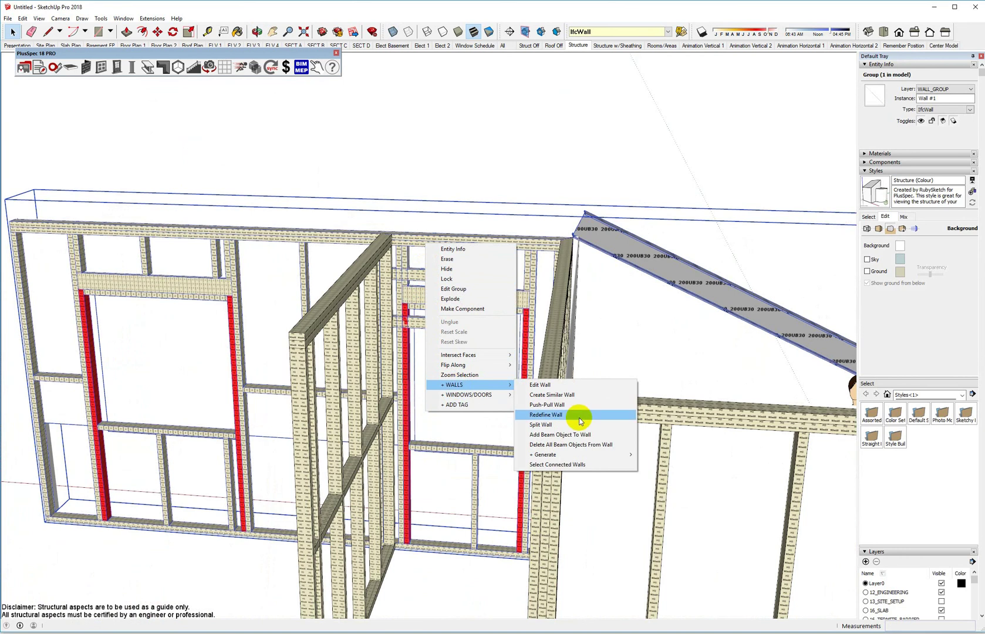
click(578, 445)
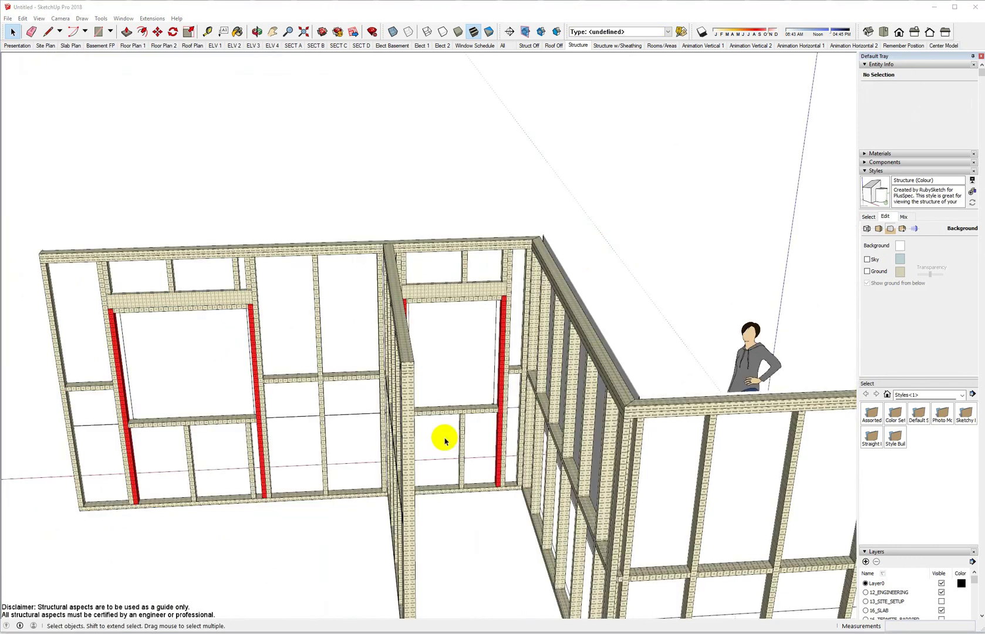
middle_drag(440, 435, 588, 350)
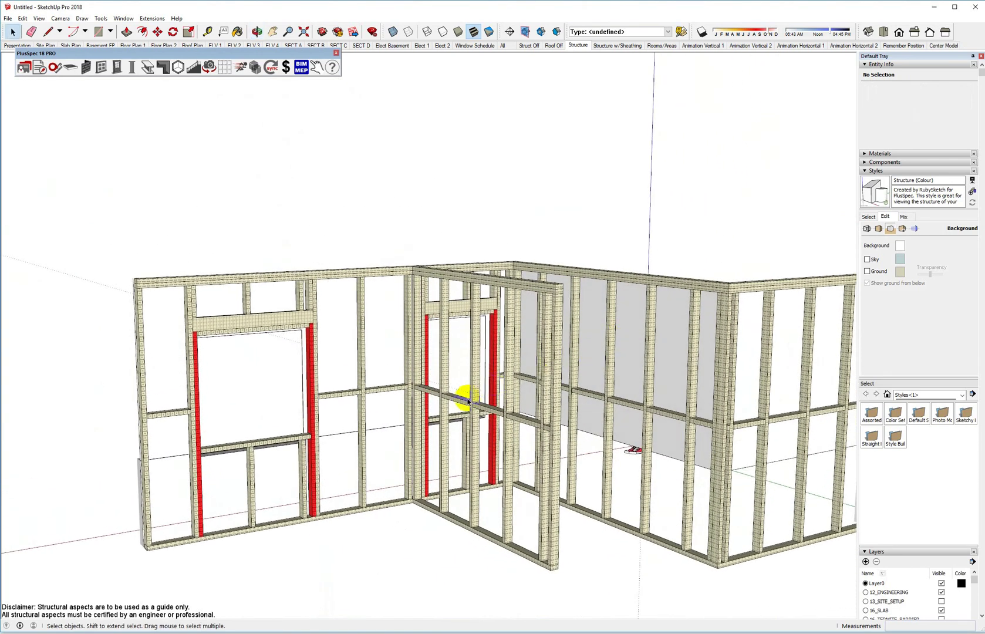